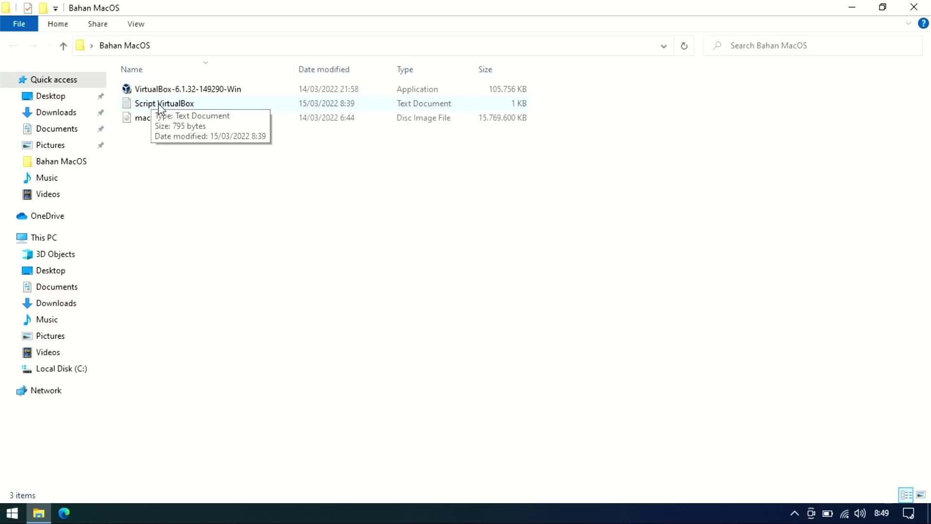
Select the Script VirtualBox file in the Bahan MacOS folder.
{"action": "left_click", "coordinate": [161, 105]}
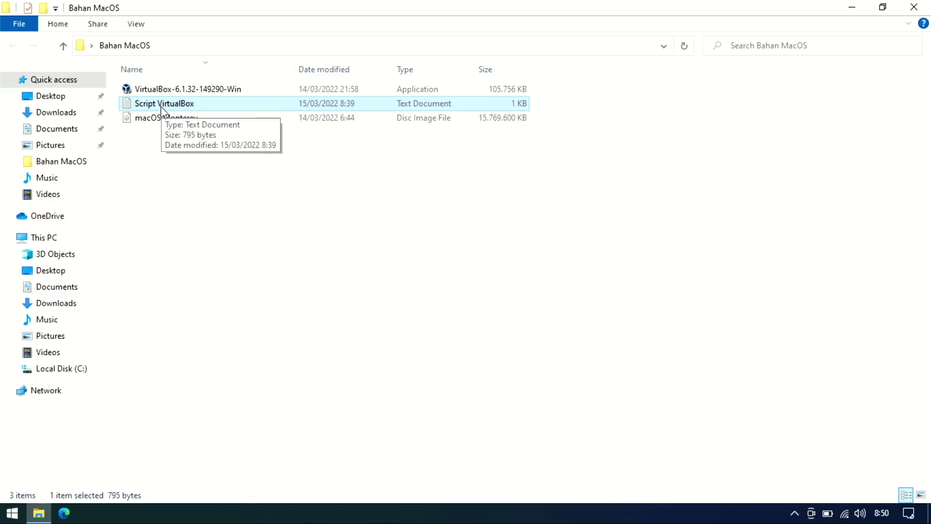
Run the VirtualBox-6.1.32-149290-Win installer from the Bahan MacOS folder.
{"action": "left_click", "coordinate": [163, 122]}
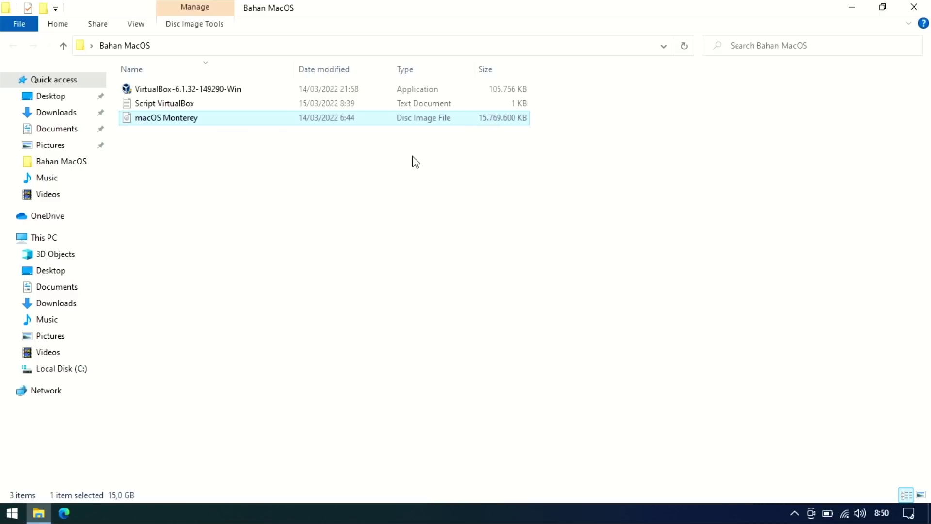
{"action": "left_click", "coordinate": [302, 173]}
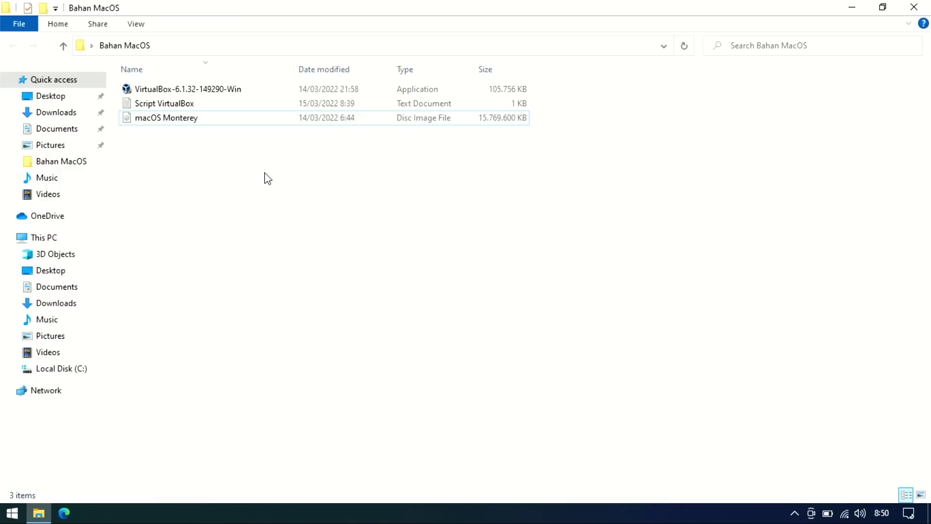
{"action": "double_click", "coordinate": [180, 90]}
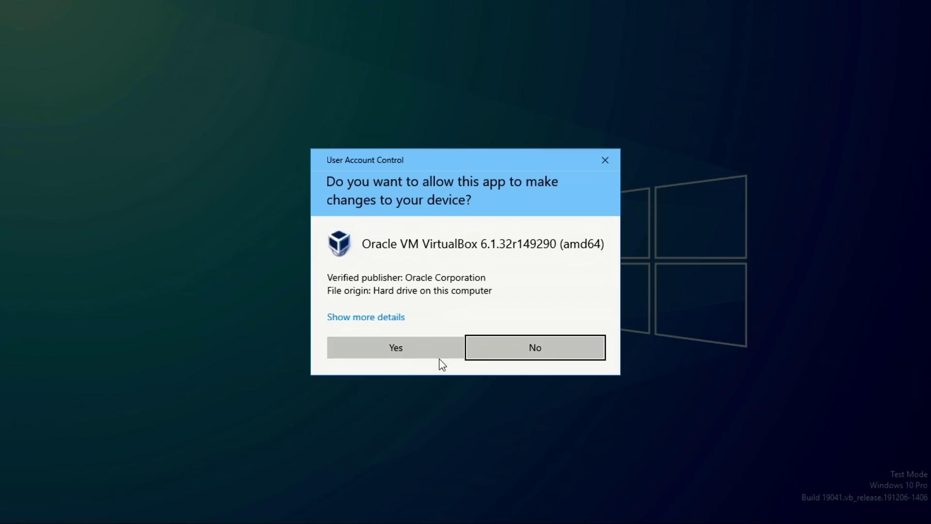
Install VirtualBox 6.1.32 with default features, shortcuts and network settings, then launch it.
{"action": "left_click", "coordinate": [427, 348]}
{"action": "left_click", "coordinate": [527, 371]}
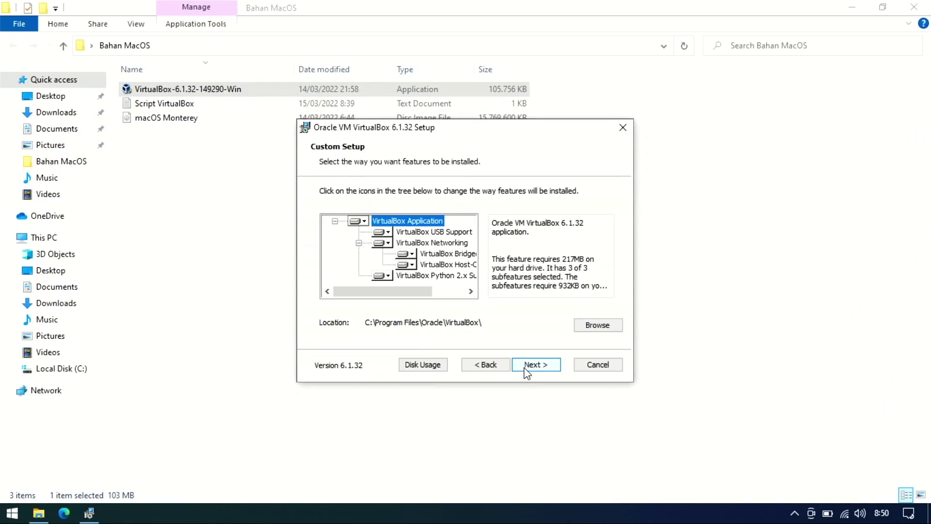
{"action": "left_click", "coordinate": [527, 371]}
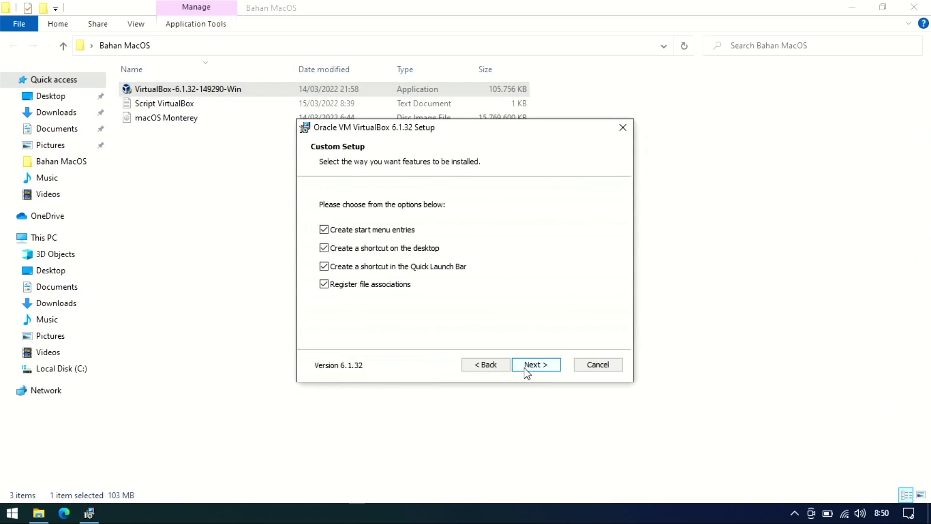
{"action": "left_click", "coordinate": [527, 372]}
{"action": "left_click", "coordinate": [527, 372]}
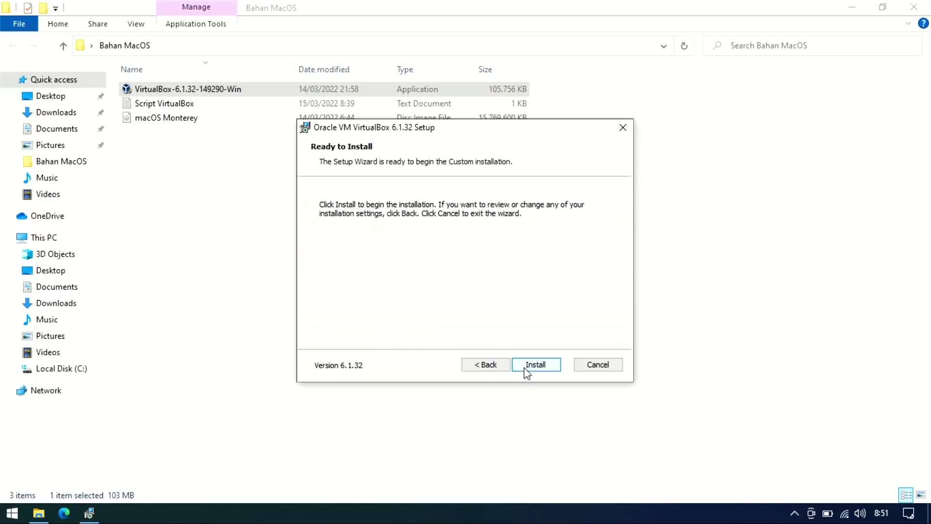
{"action": "left_click", "coordinate": [529, 370]}
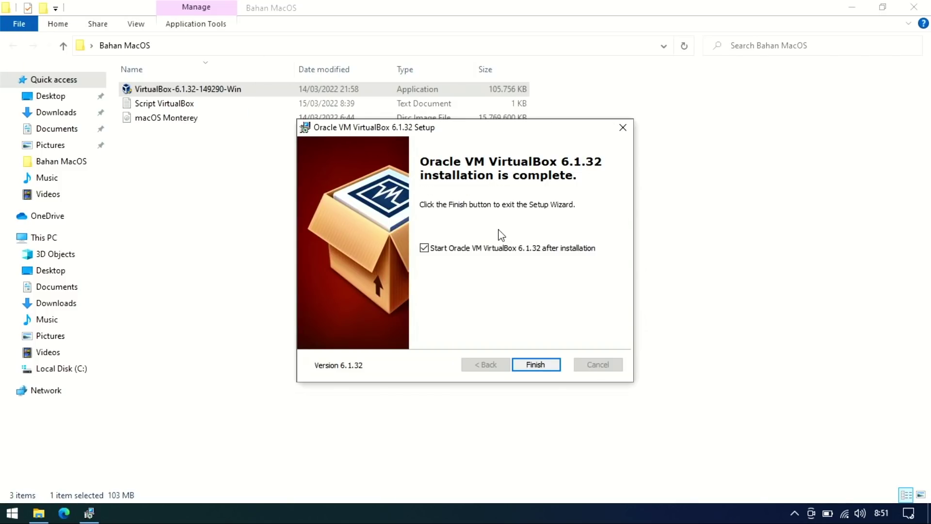
{"action": "left_click", "coordinate": [850, 6]}
{"action": "left_click", "coordinate": [529, 365]}
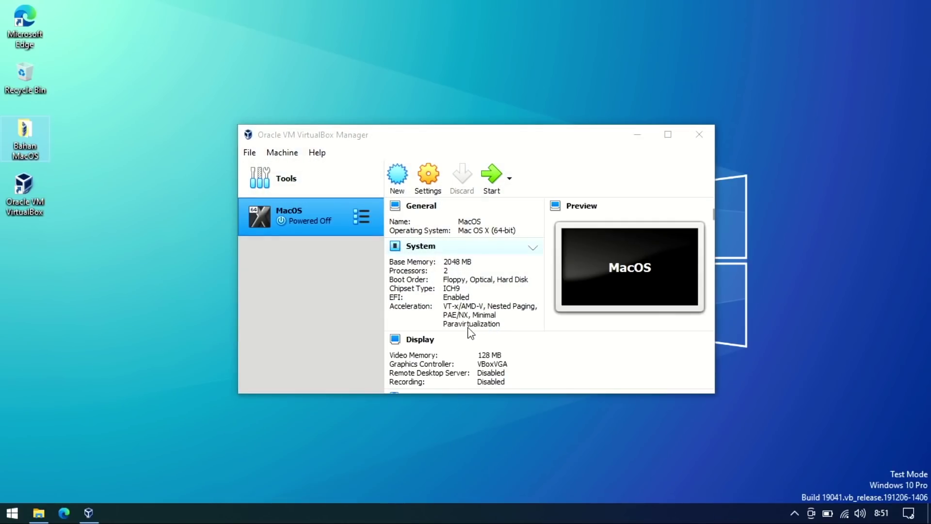
Start a new virtual machine named MacOS and continue to the 2048 MB memory page.
{"action": "left_click", "coordinate": [394, 141]}
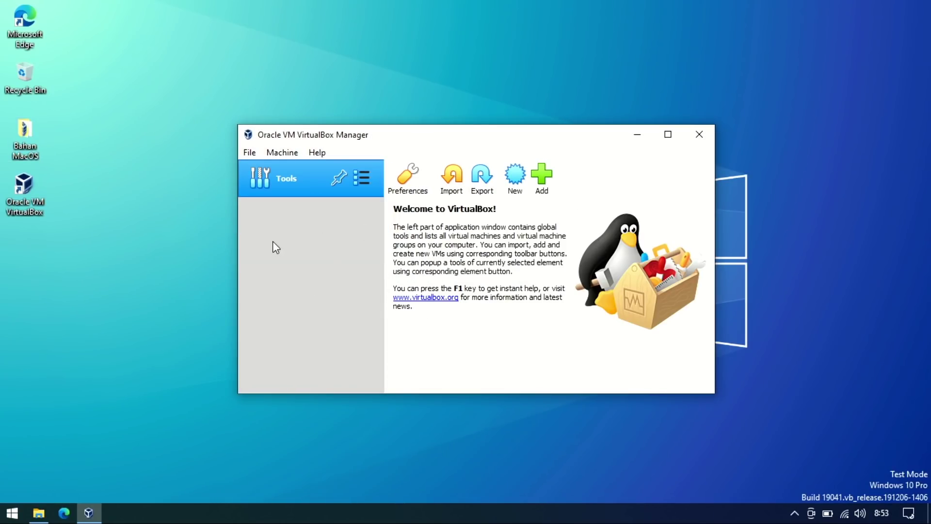
{"action": "left_click", "coordinate": [514, 179]}
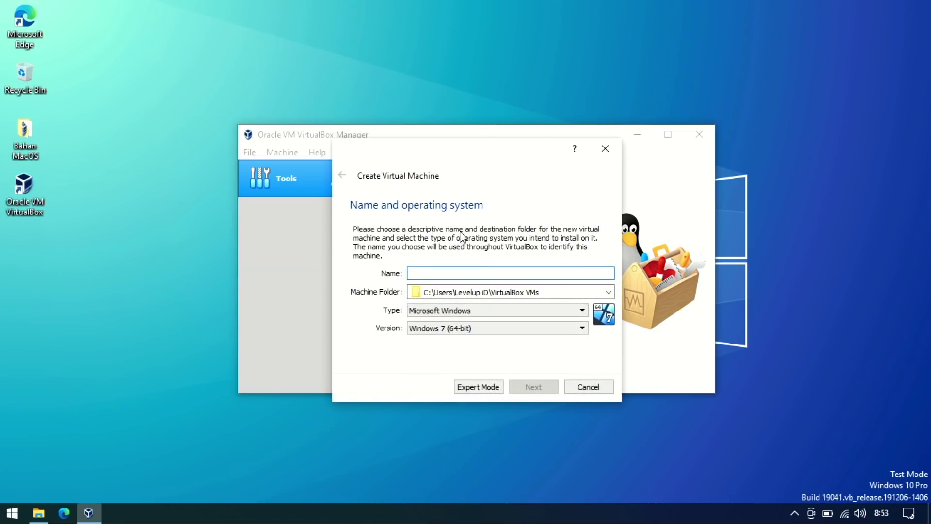
{"action": "left_click", "coordinate": [422, 274]}
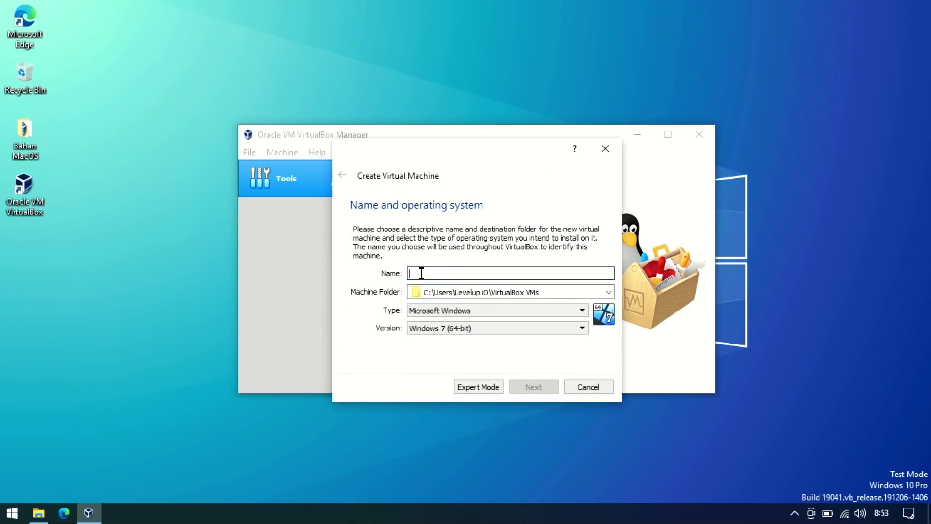
{"action": "type", "text": "MacOS"}
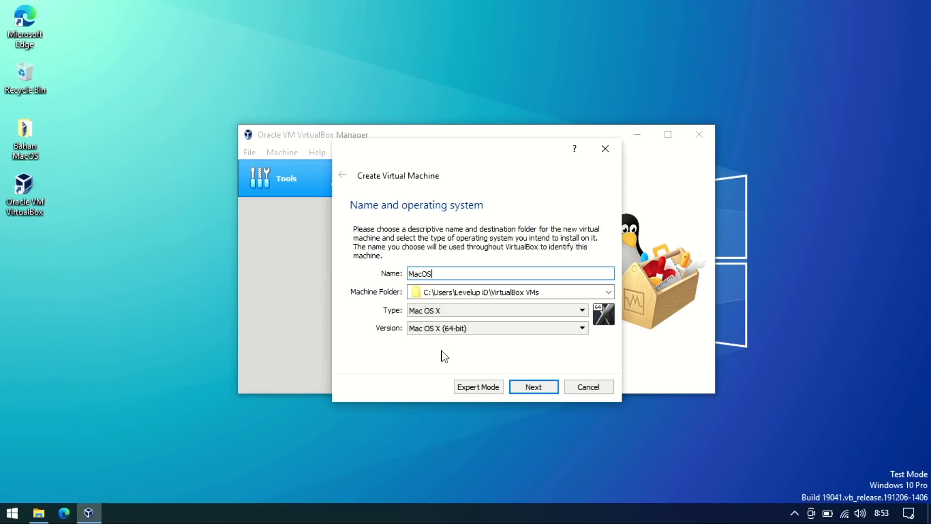
{"action": "left_click", "coordinate": [525, 389]}
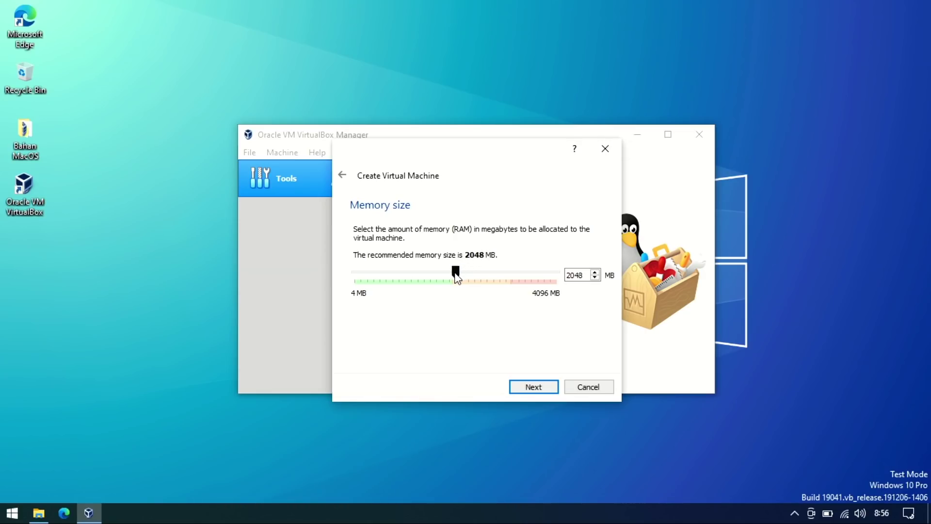
Keep 2048 MB memory, create a 51,84 GB dynamically allocated VDI disk, and reopen Bahan MacOS.
{"action": "left_click", "coordinate": [522, 391]}
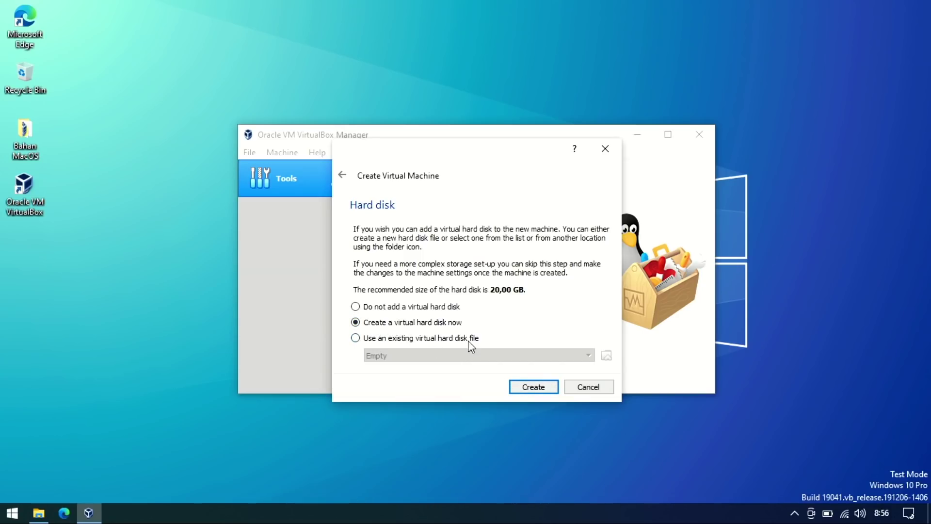
{"action": "left_click", "coordinate": [535, 388]}
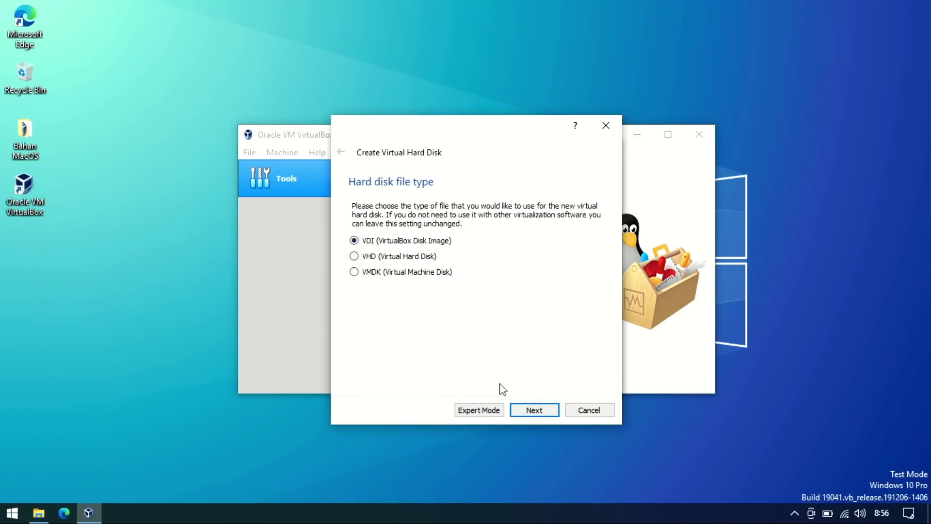
{"action": "left_click", "coordinate": [531, 411]}
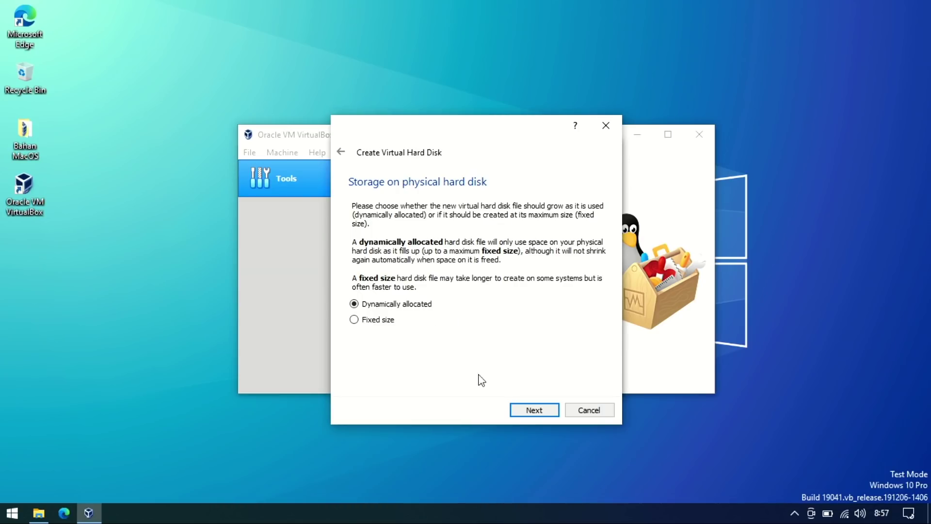
{"action": "left_click", "coordinate": [521, 410]}
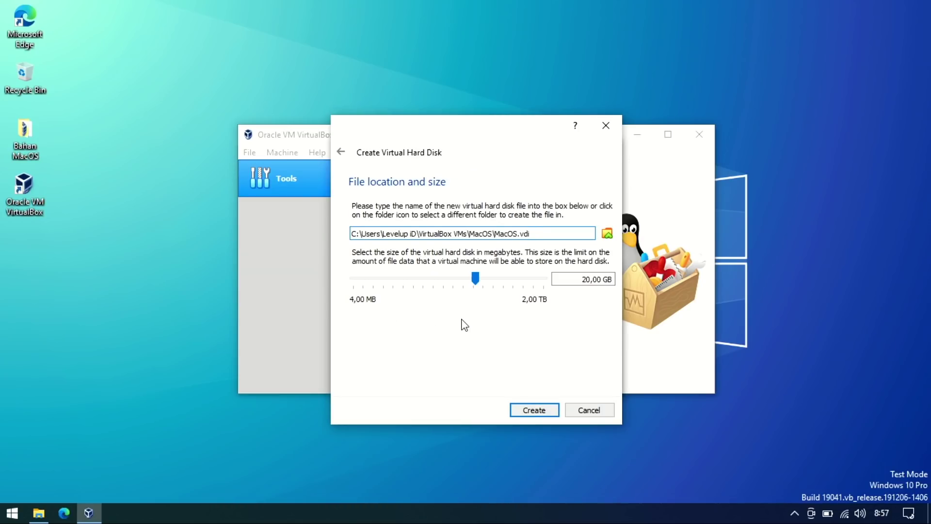
{"action": "mouse_move", "coordinate": [477, 282]}
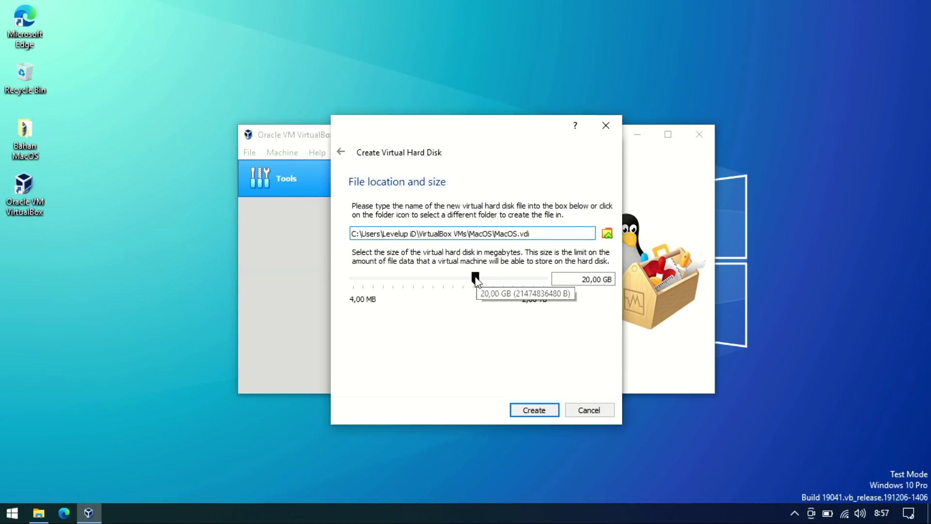
{"action": "left_click_drag", "start_coordinate": [475, 279], "coordinate": [492, 290]}
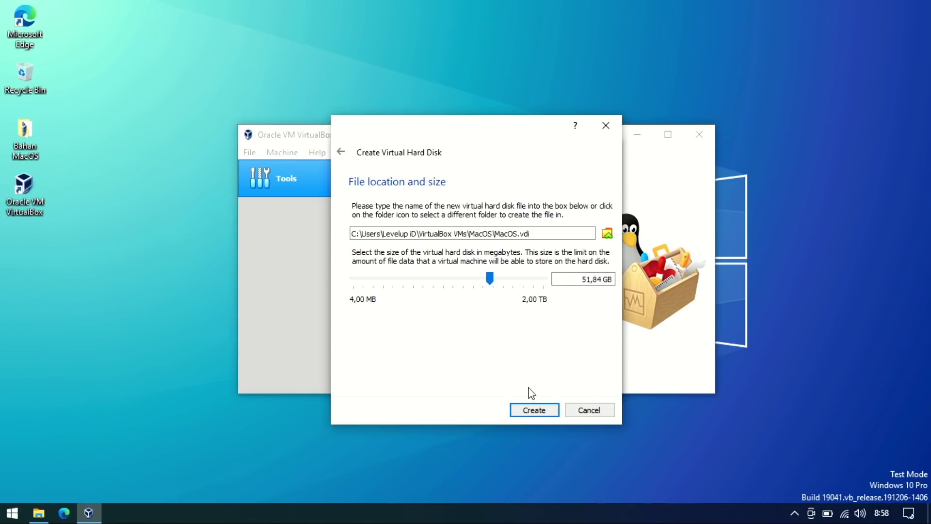
{"action": "left_click", "coordinate": [527, 411]}
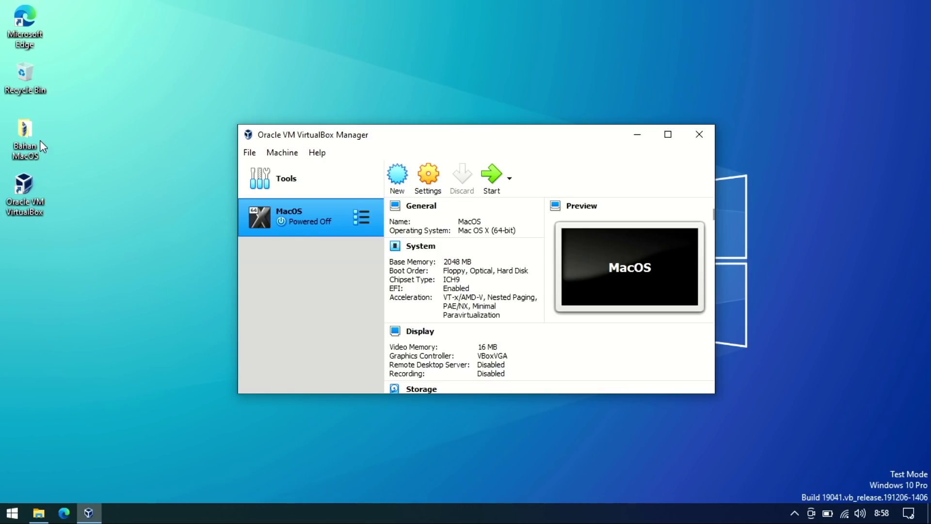
{"action": "left_click", "coordinate": [39, 513]}
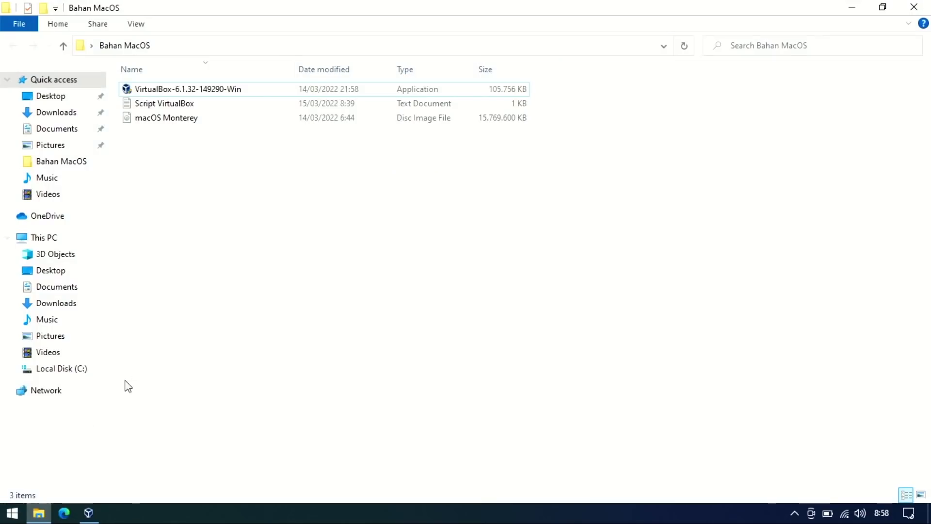
Open the Script VirtualBox file in Notepad and launch Command Prompt as administrator.
{"action": "double_click", "coordinate": [160, 108]}
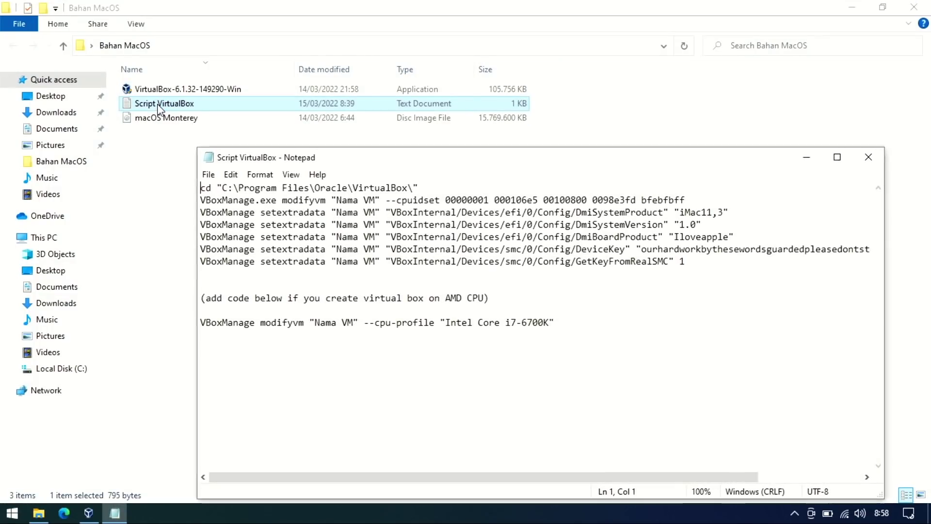
{"action": "key", "text": "super"}
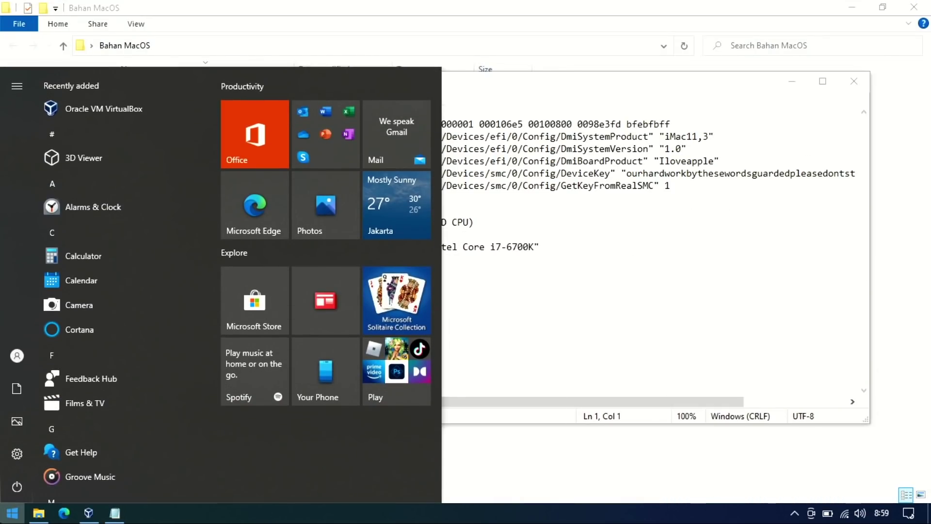
{"action": "type", "text": "com"}
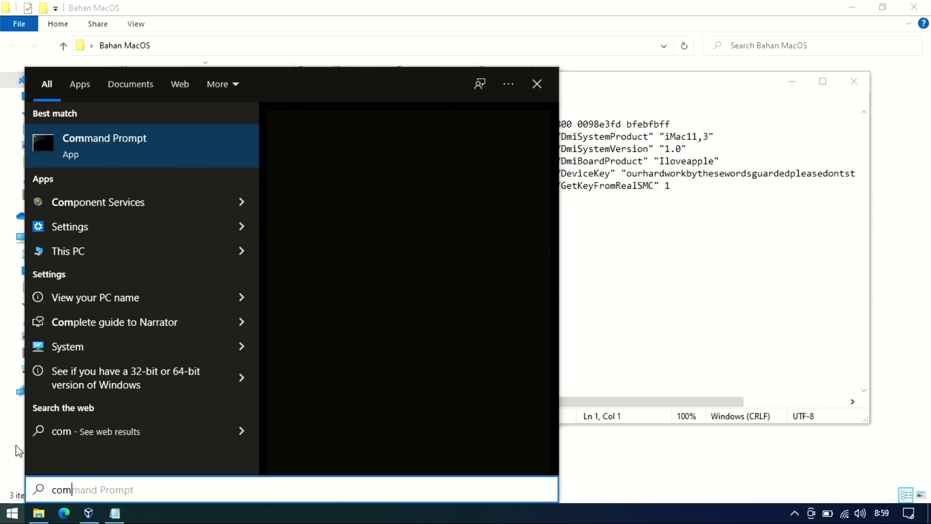
{"action": "right_click", "coordinate": [130, 139]}
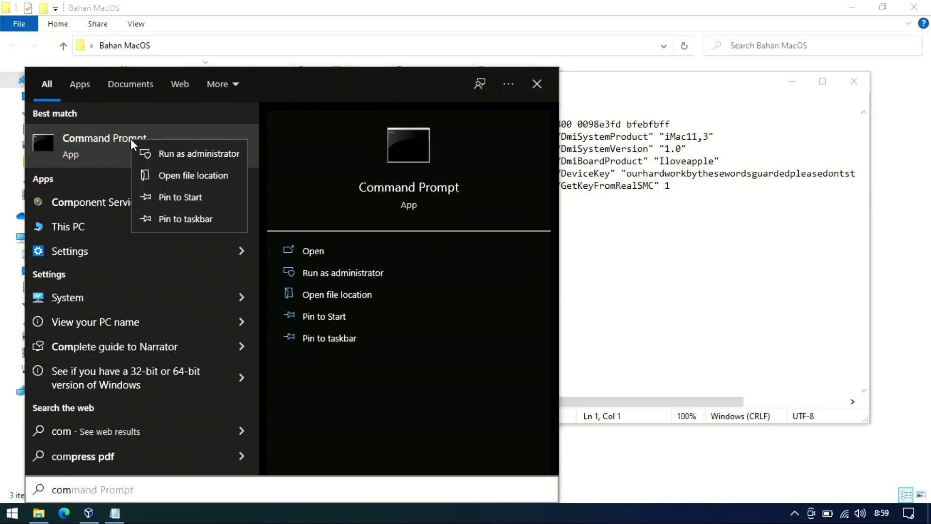
{"action": "left_click", "coordinate": [155, 151]}
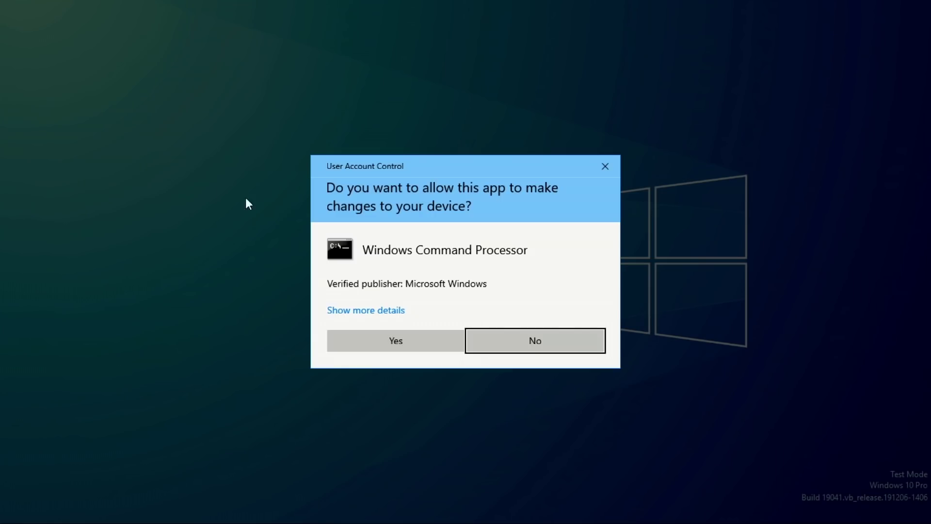
{"action": "left_click", "coordinate": [359, 335]}
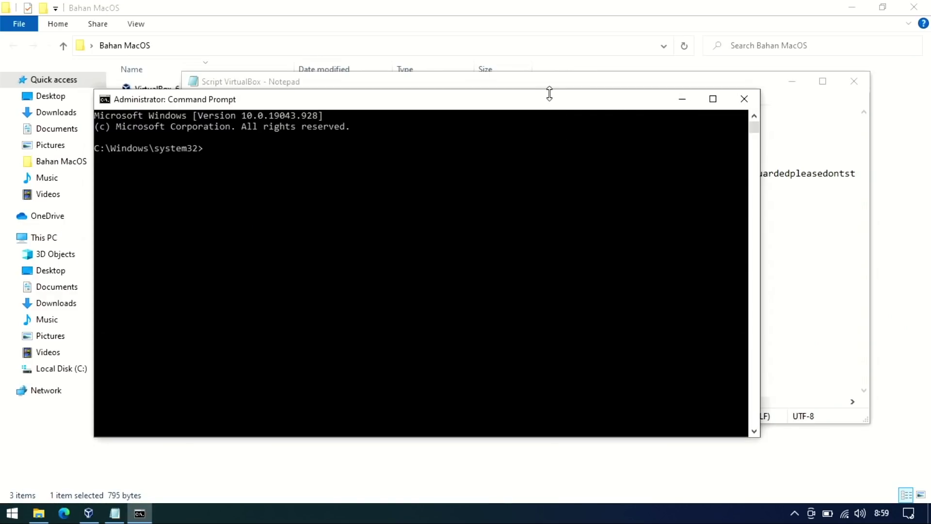
Copy the script's cd command into Command Prompt to enter the VirtualBox folder.
{"action": "left_click_drag", "start_coordinate": [534, 100], "coordinate": [653, 144]}
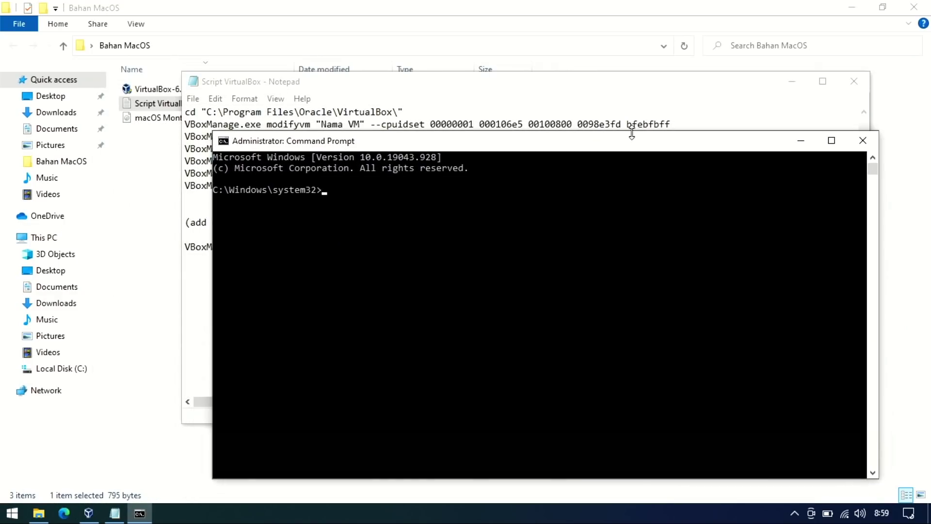
{"action": "left_click_drag", "start_coordinate": [464, 92], "coordinate": [322, 56]}
{"action": "left_click_drag", "start_coordinate": [262, 75], "coordinate": [36, 73]}
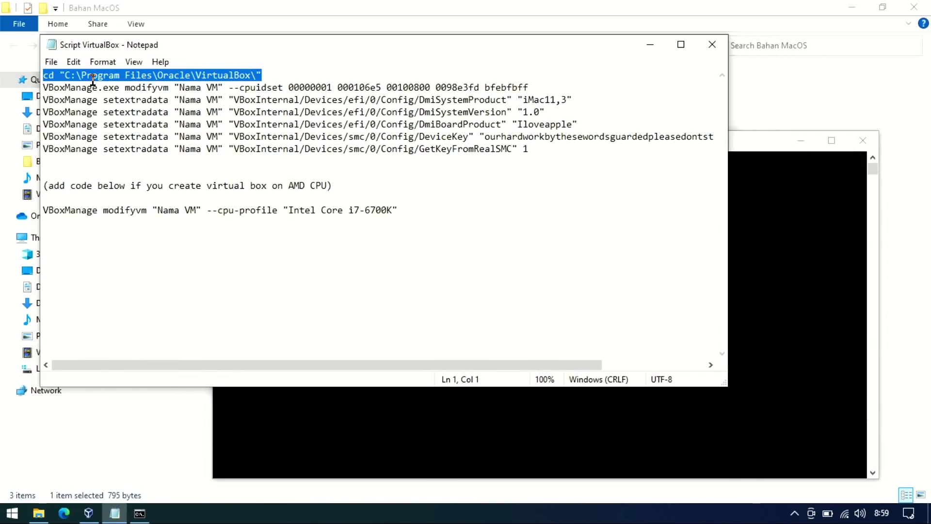
{"action": "right_click", "coordinate": [91, 78]}
{"action": "left_click", "coordinate": [122, 121]}
{"action": "left_click", "coordinate": [835, 173]}
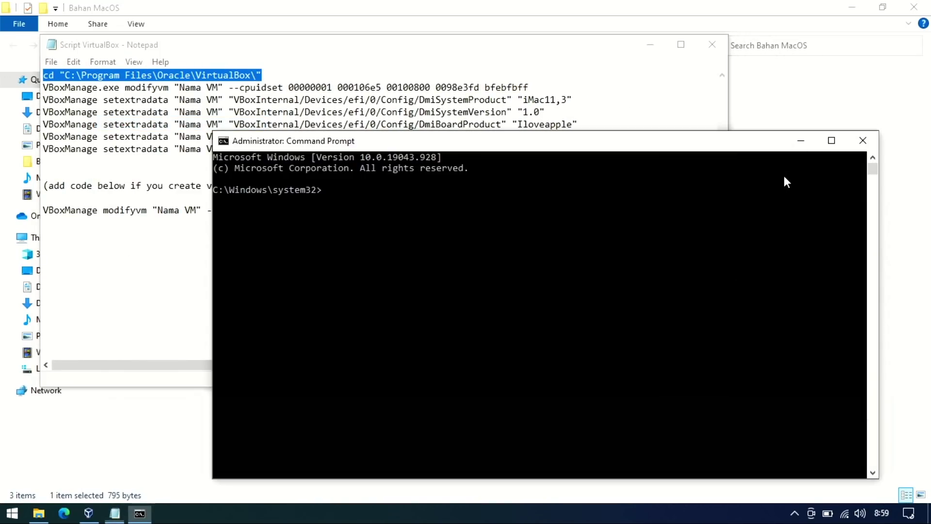
{"action": "right_click", "coordinate": [585, 189]}
{"action": "key", "text": "Return"}
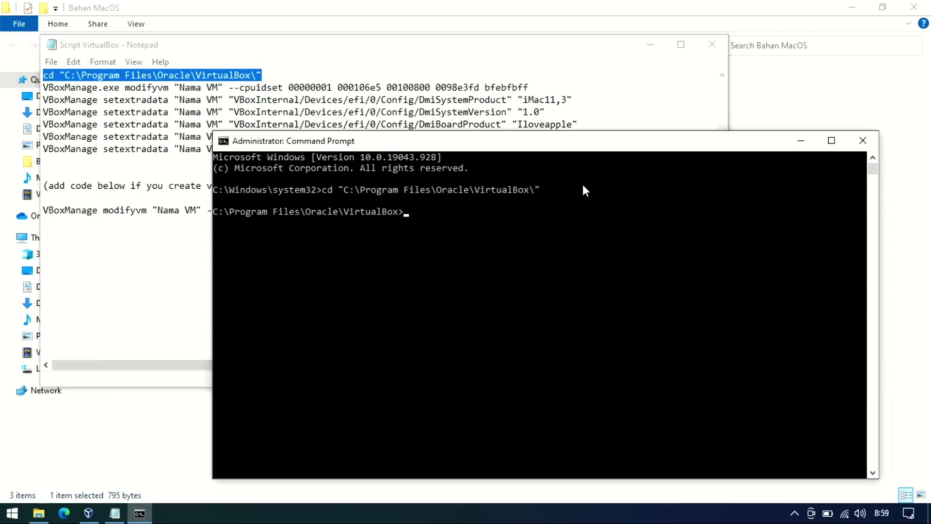
Check the VM name MacOS in VirtualBox and select the Nama VM placeholder in the script.
{"action": "left_click", "coordinate": [524, 87]}
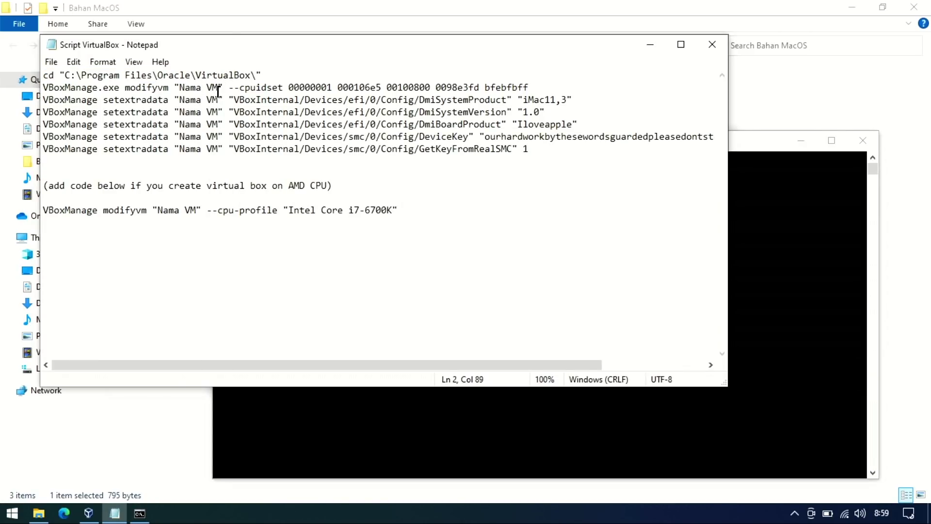
{"action": "left_click", "coordinate": [95, 520]}
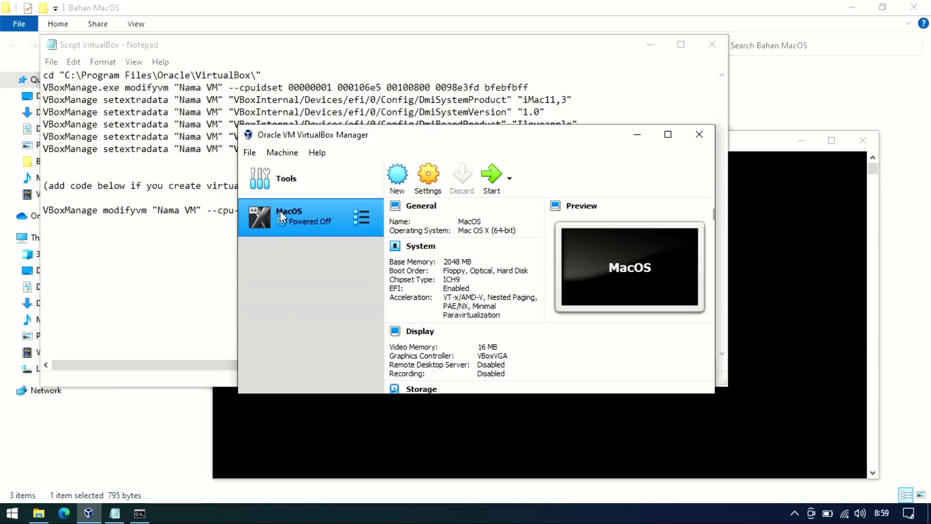
{"action": "left_click", "coordinate": [289, 87]}
{"action": "left_click_drag", "start_coordinate": [182, 87], "coordinate": [218, 92]}
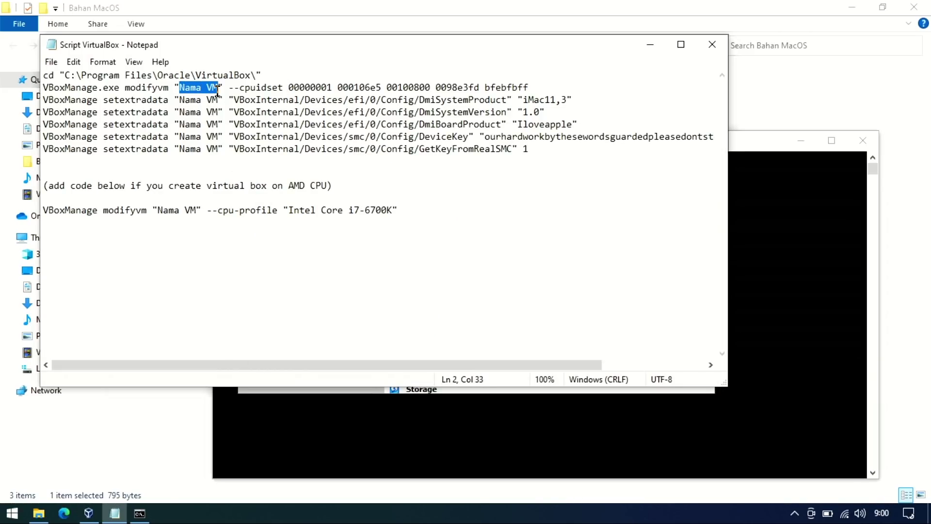
Use Replace All to change every 'Nama VM' in the script to 'MacOS'.
{"action": "left_click", "coordinate": [73, 62]}
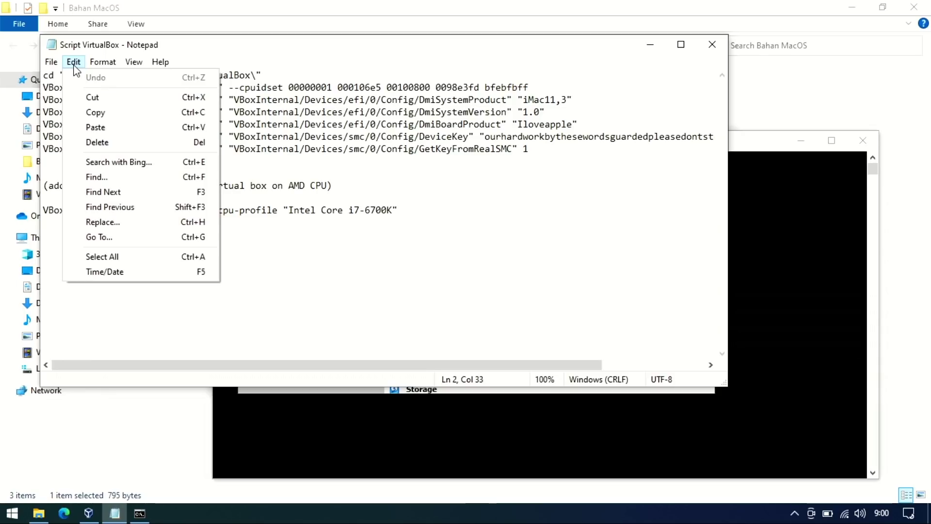
{"action": "left_click", "coordinate": [107, 222]}
{"action": "left_click_drag", "start_coordinate": [182, 155], "coordinate": [99, 172]}
{"action": "type", "text": "Ma"}
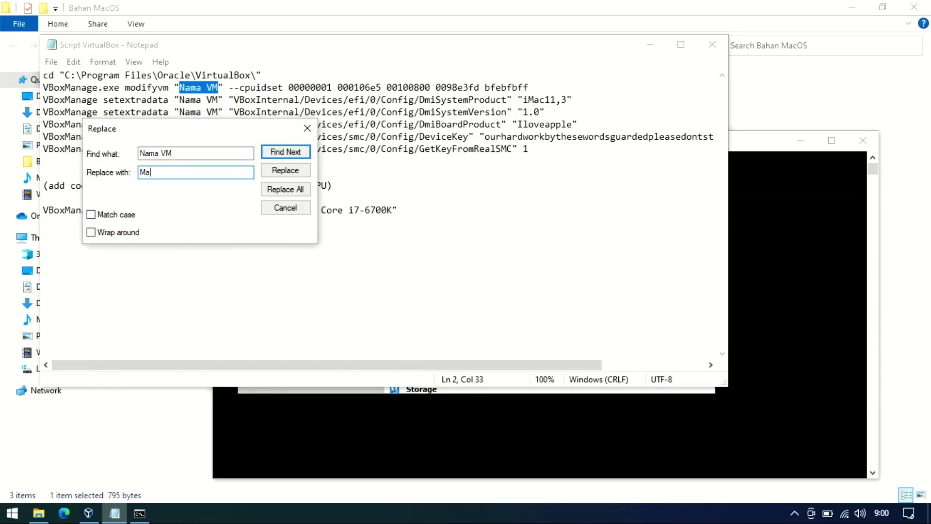
{"action": "type", "text": "cOS"}
{"action": "left_click", "coordinate": [284, 192]}
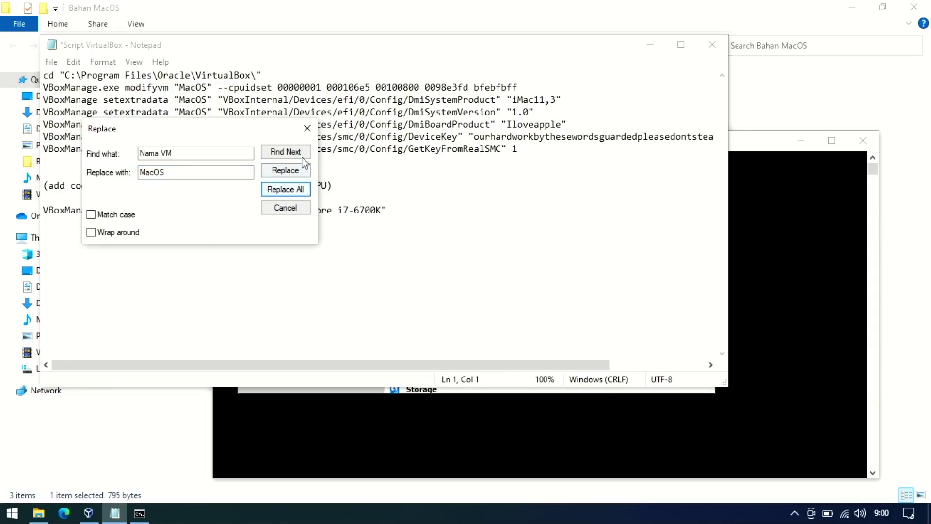
{"action": "left_click", "coordinate": [306, 128]}
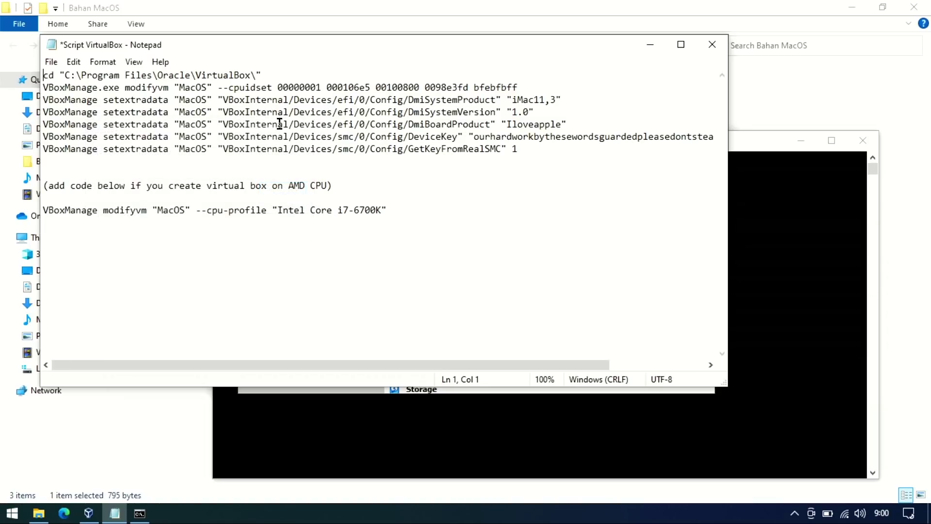
{"action": "left_click_drag", "start_coordinate": [518, 88], "coordinate": [43, 90]}
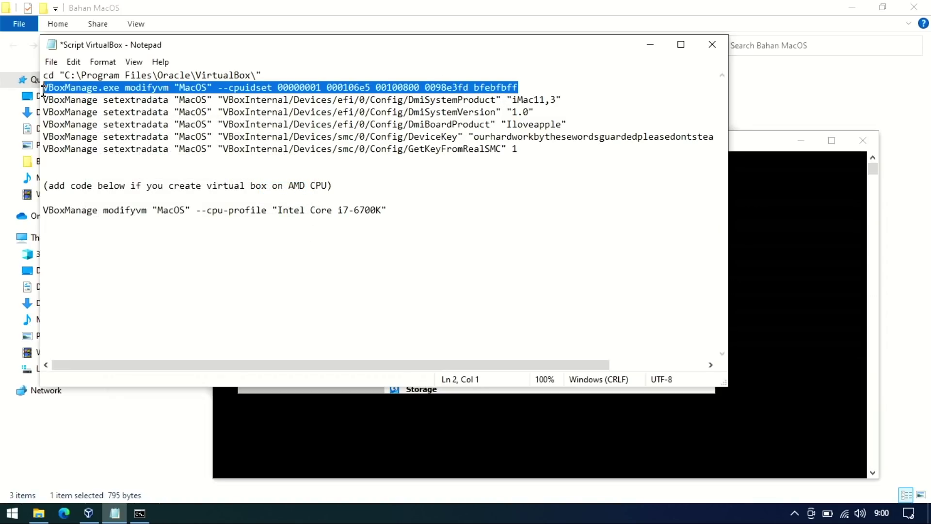
Run the cpuidset and DmiSystemProduct commands from the script in Command Prompt.
{"action": "key", "text": "ctrl+c"}
{"action": "left_click", "coordinate": [745, 146]}
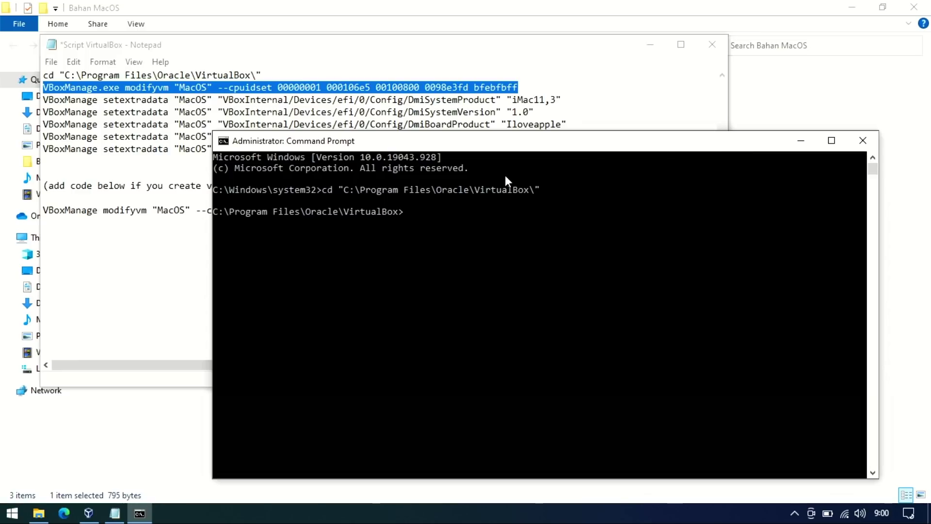
{"action": "key", "text": "ctrl+v"}
{"action": "key", "text": "Return"}
{"action": "left_click", "coordinate": [224, 100]}
{"action": "left_click_drag", "start_coordinate": [563, 99], "coordinate": [43, 99]}
{"action": "key", "text": "ctrl+c"}
{"action": "left_click", "coordinate": [808, 246]}
{"action": "key", "text": "ctrl+v"}
{"action": "key", "text": "Return"}
Run the DmiSystemVersion and DmiBoardProduct setextradata commands in Command Prompt.
{"action": "left_click", "coordinate": [537, 112]}
{"action": "left_click_drag", "start_coordinate": [537, 112], "coordinate": [44, 112]}
{"action": "key", "text": "ctrl+c"}
{"action": "left_click", "coordinate": [545, 287]}
{"action": "key", "text": "ctrl+v"}
{"action": "key", "text": "Return"}
{"action": "left_click_drag", "start_coordinate": [567, 124], "coordinate": [39, 120]}
{"action": "key", "text": "ctrl+c"}
{"action": "left_click", "coordinate": [730, 306]}
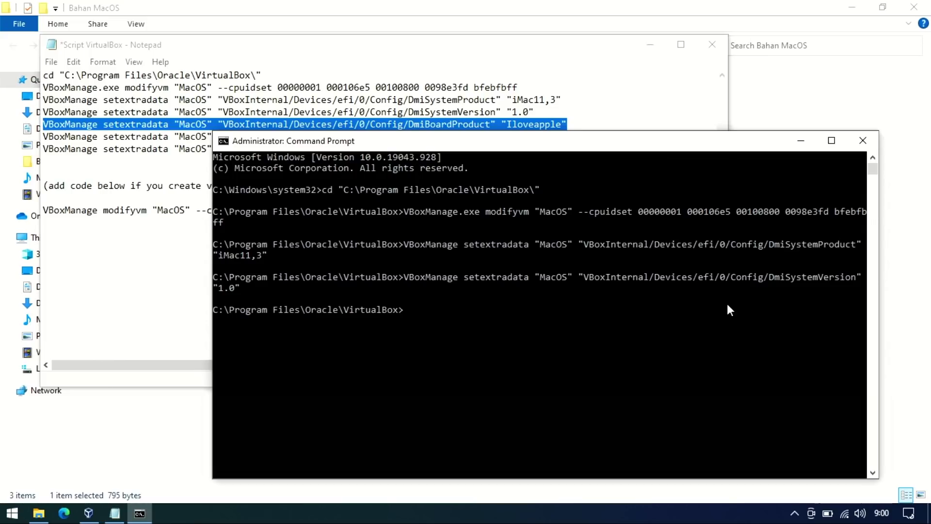
{"action": "key", "text": "ctrl+v"}
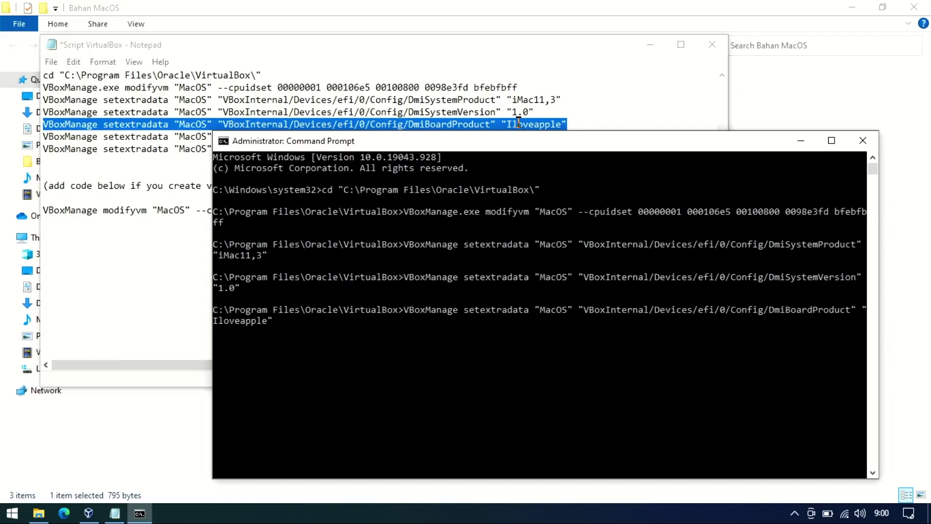
{"action": "key", "text": "Return"}
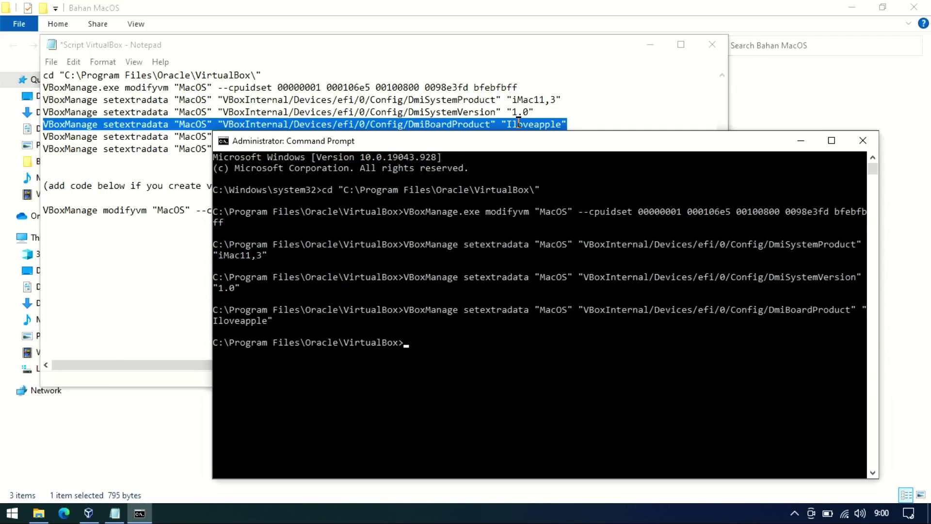
Run the DeviceKey and GetKeyFromRealSMC setextradata commands in Command Prompt.
{"action": "left_click", "coordinate": [518, 122]}
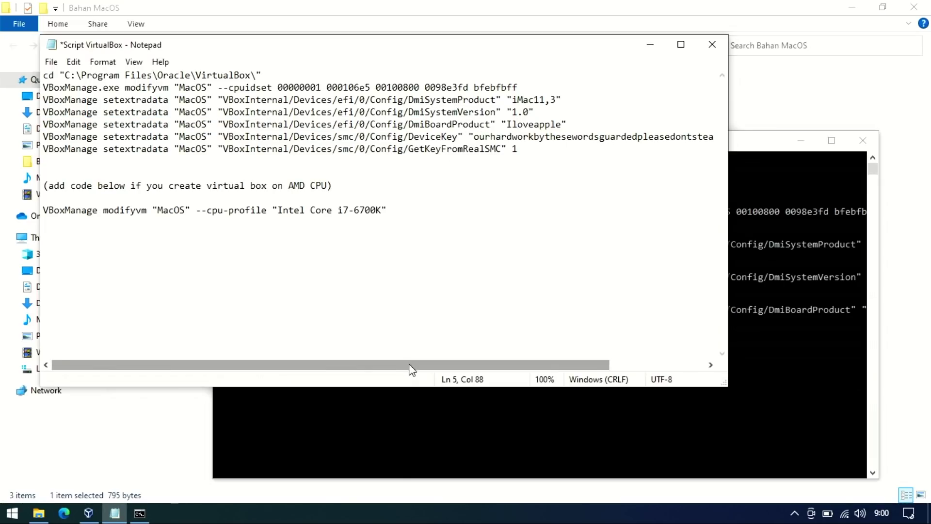
{"action": "left_click_drag", "start_coordinate": [410, 371], "coordinate": [507, 372]}
{"action": "left_click_drag", "start_coordinate": [713, 140], "coordinate": [42, 137]}
{"action": "key", "text": "ctrl+c"}
{"action": "left_click", "coordinate": [764, 234]}
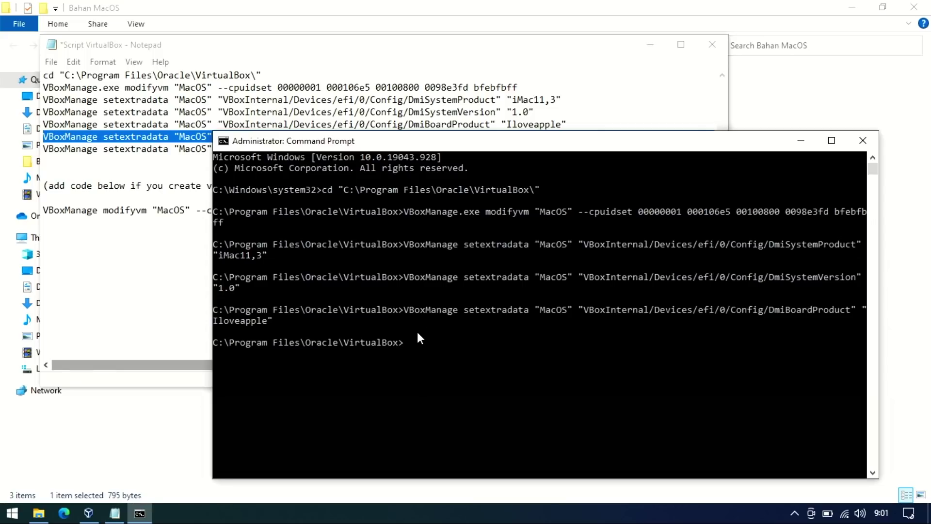
{"action": "right_click", "coordinate": [420, 343]}
{"action": "key", "text": "Return"}
{"action": "left_click", "coordinate": [528, 122]}
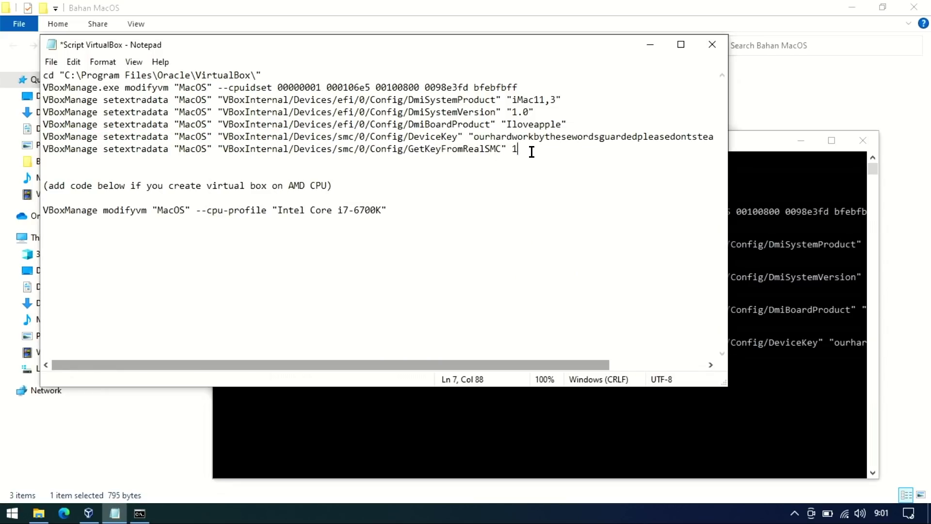
{"action": "left_click_drag", "start_coordinate": [528, 149], "coordinate": [14, 145]}
{"action": "key", "text": "ctrl+c"}
{"action": "left_click", "coordinate": [751, 358]}
{"action": "right_click", "coordinate": [449, 372]}
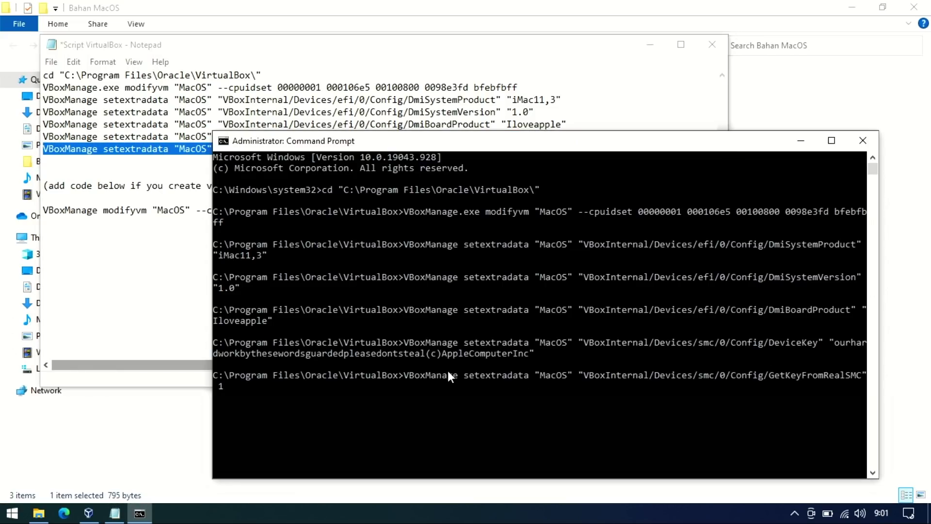
{"action": "key", "text": "Return"}
Skip the AMD-only cpu-profile command, save and close the script, and close Command Prompt.
{"action": "left_click", "coordinate": [182, 147]}
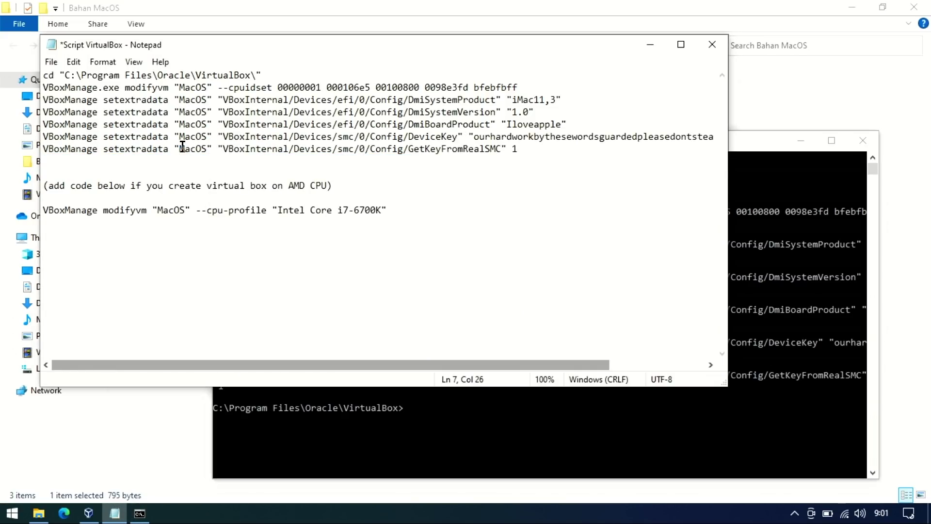
{"action": "left_click", "coordinate": [473, 202]}
{"action": "left_click_drag", "start_coordinate": [43, 209], "coordinate": [389, 223]}
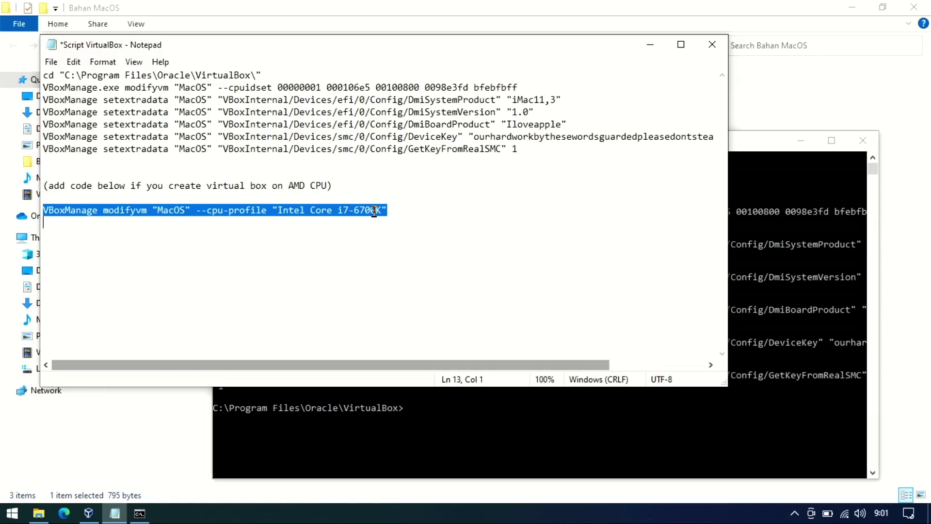
{"action": "left_click", "coordinate": [387, 210]}
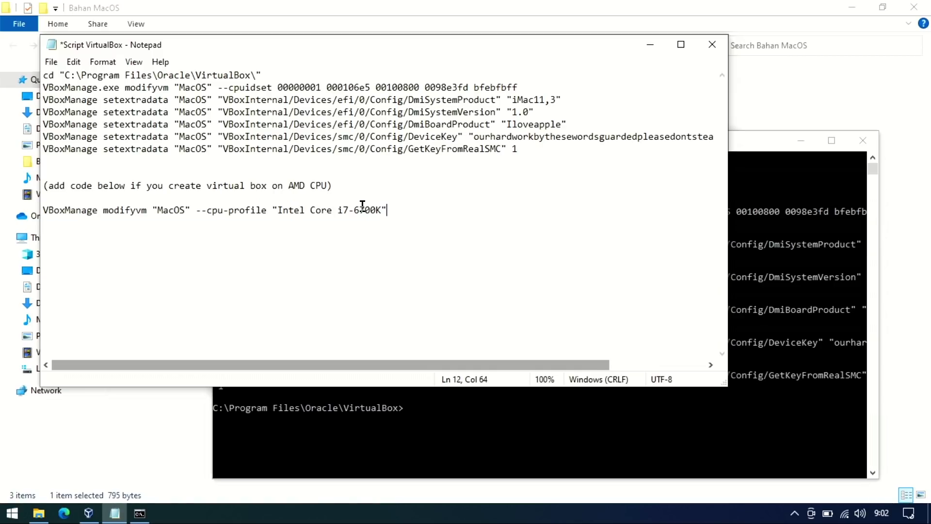
{"action": "left_click", "coordinate": [713, 44]}
{"action": "left_click", "coordinate": [445, 268]}
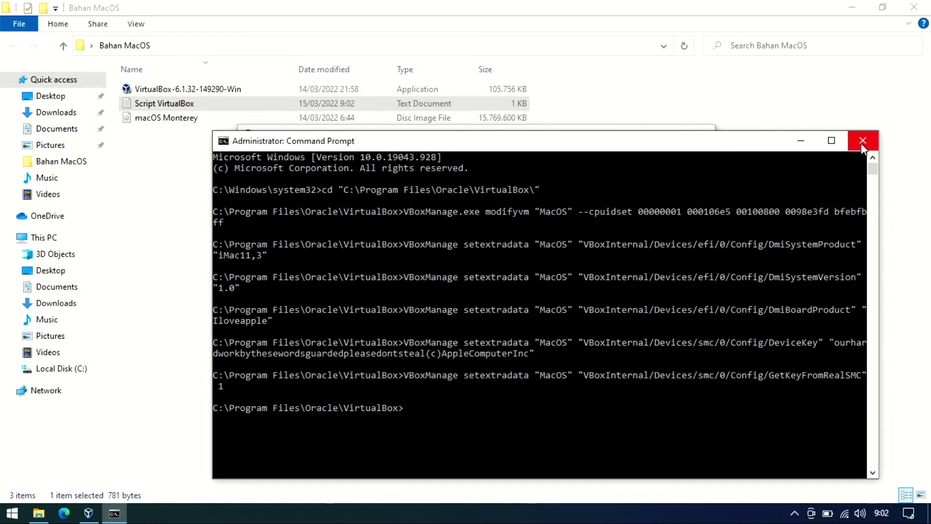
{"action": "left_click", "coordinate": [862, 143]}
Set the MacOS VM's processor count to 2 in System settings.
{"action": "left_click", "coordinate": [858, 6]}
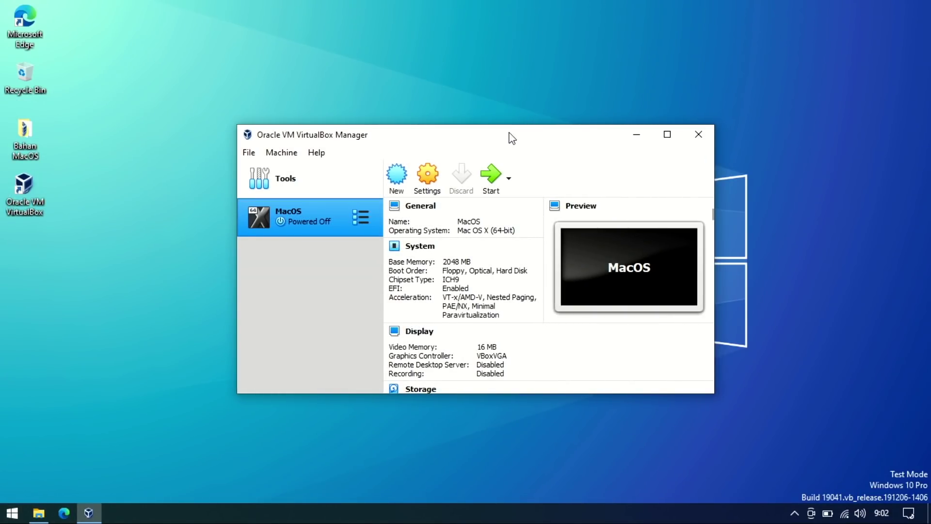
{"action": "left_click", "coordinate": [438, 176]}
{"action": "left_click", "coordinate": [300, 147]}
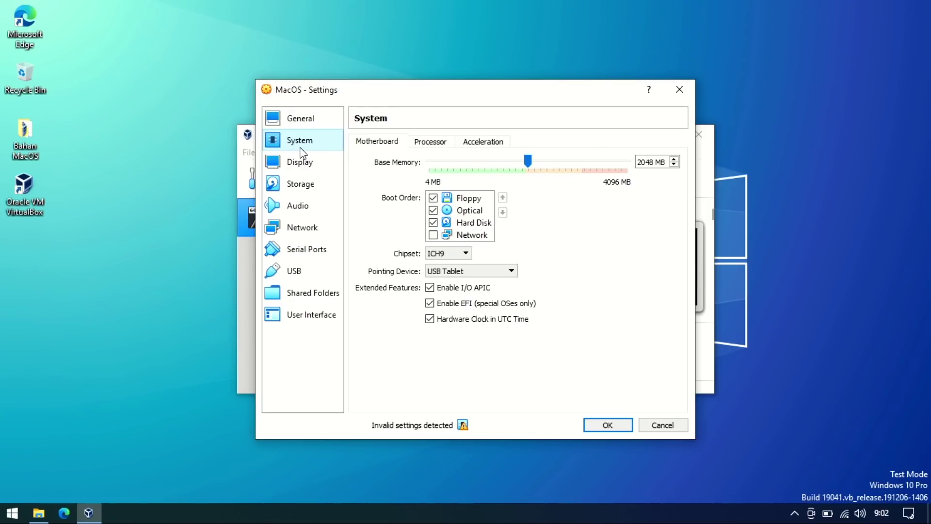
{"action": "left_click", "coordinate": [429, 145]}
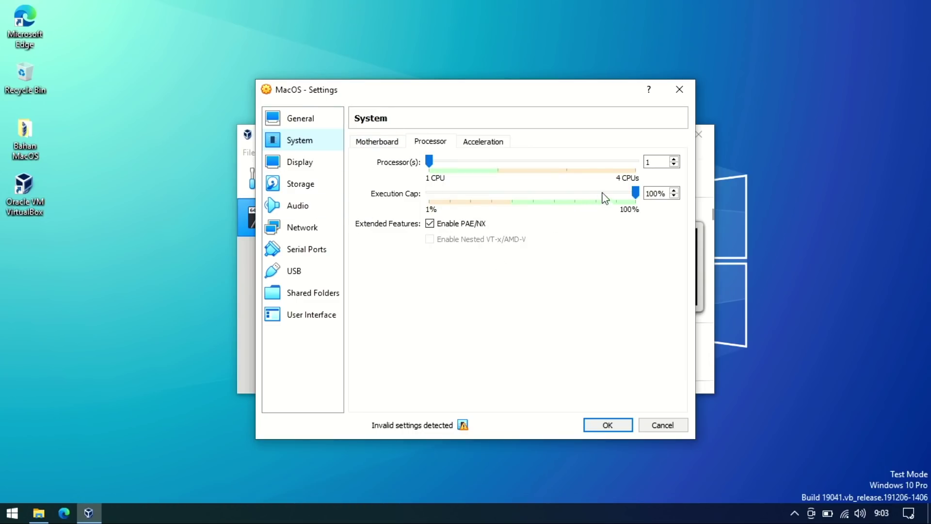
{"action": "left_click", "coordinate": [651, 192]}
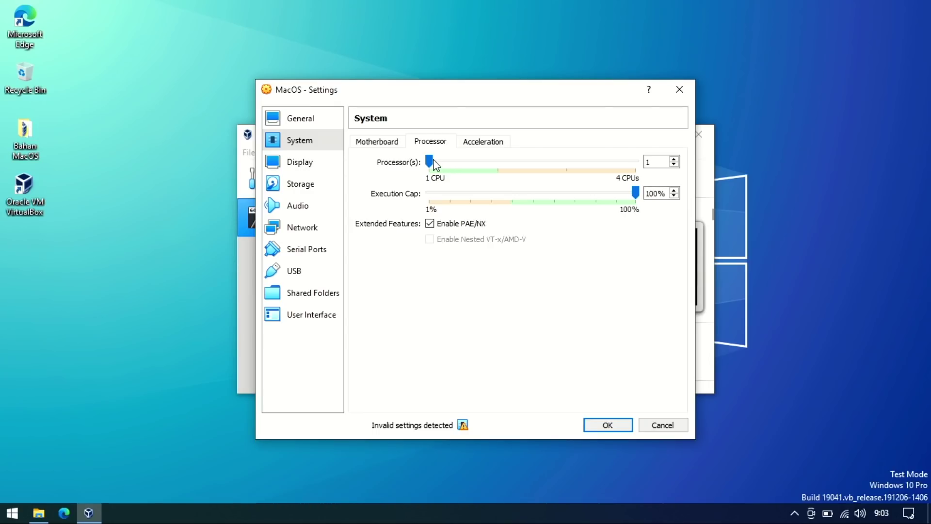
{"action": "left_click", "coordinate": [486, 162]}
Raise the Display video memory from 16 MB to 128 MB.
{"action": "left_click", "coordinate": [305, 170]}
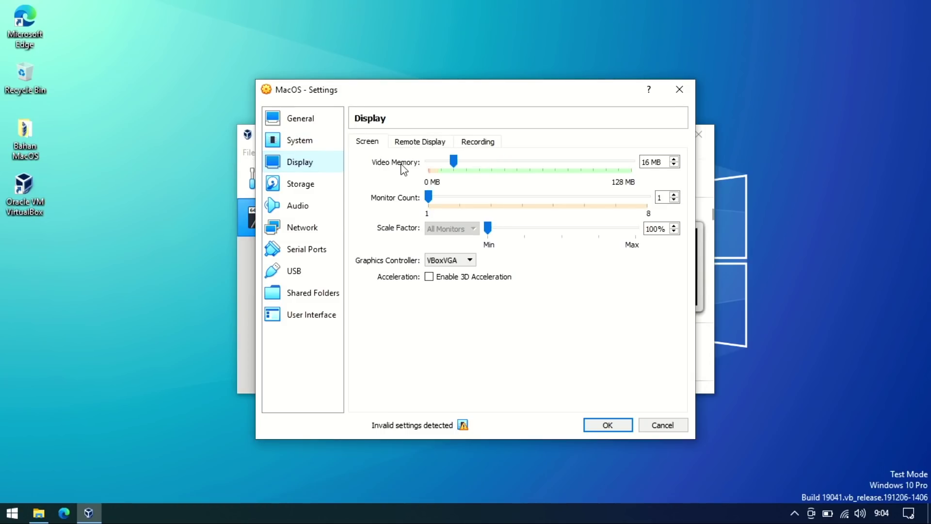
{"action": "left_click", "coordinate": [455, 163]}
{"action": "left_click_drag", "start_coordinate": [456, 165], "coordinate": [632, 165]}
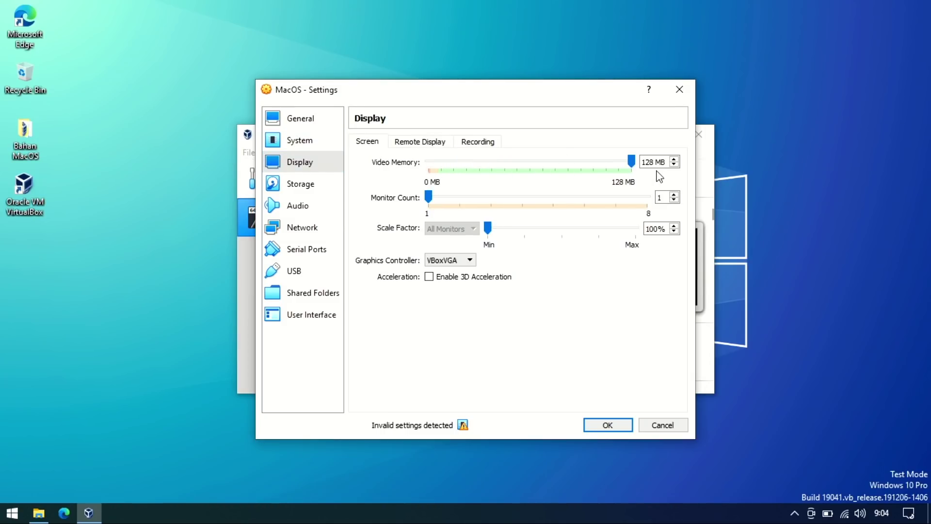
Attach macOS Monterey.iso to the MacOS machine's empty optical drive and save the storage settings.
{"action": "left_click", "coordinate": [297, 187]}
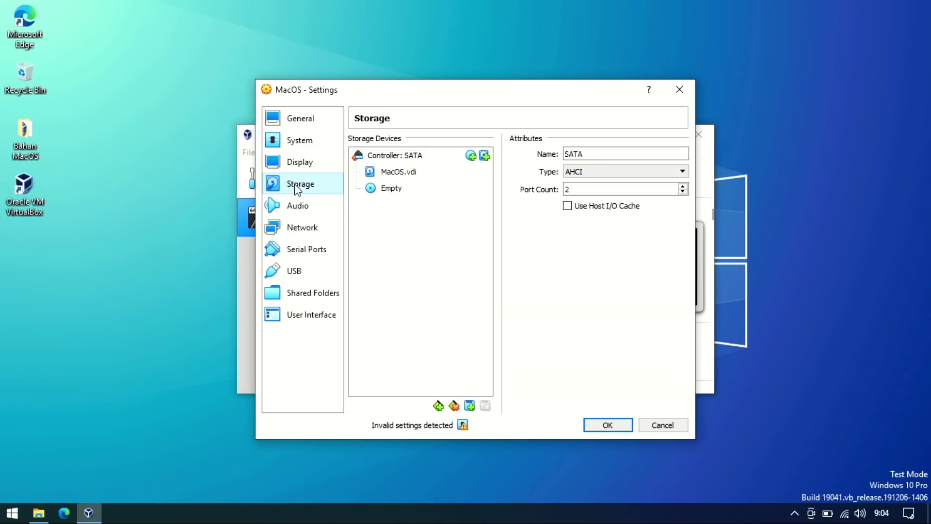
{"action": "left_click", "coordinate": [403, 189]}
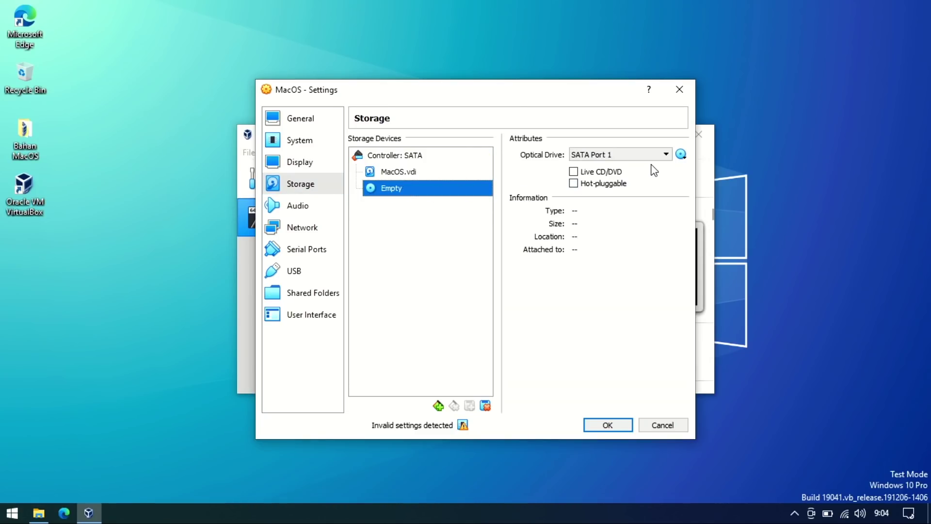
{"action": "left_click", "coordinate": [681, 157]}
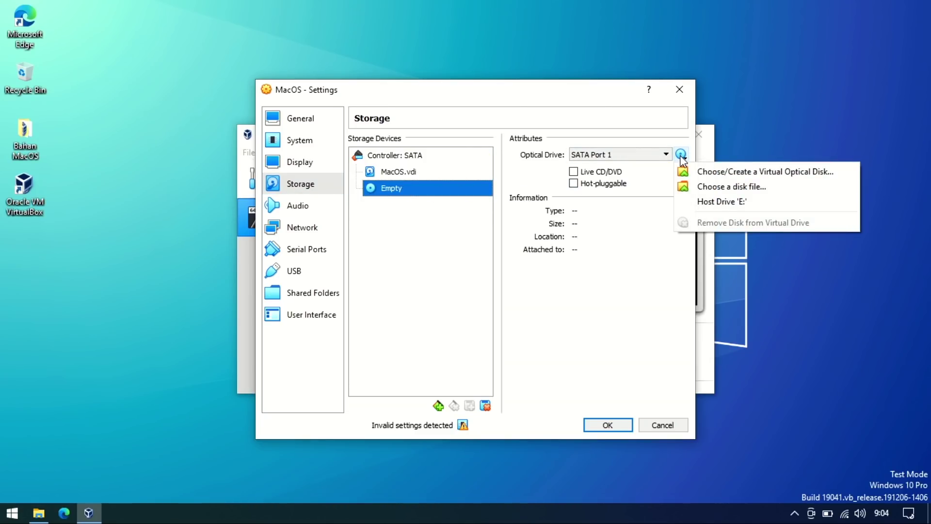
{"action": "left_click", "coordinate": [702, 172]}
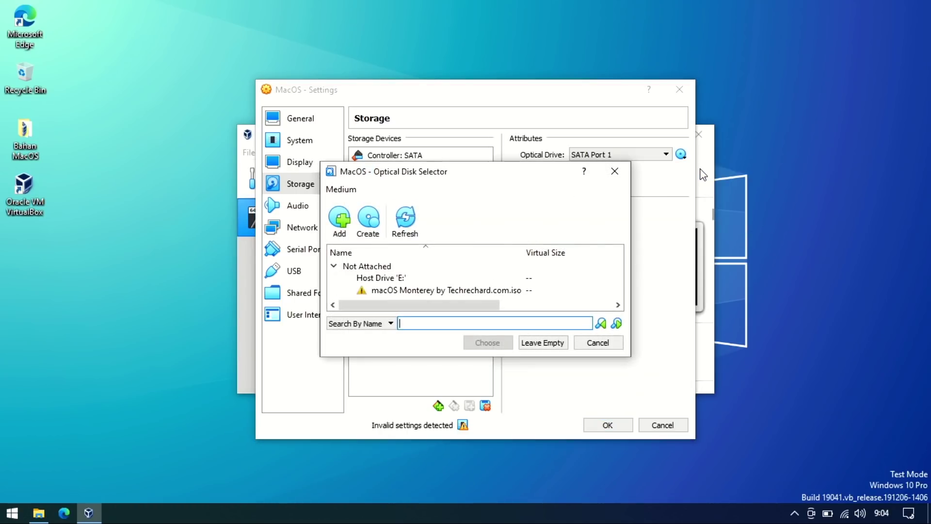
{"action": "left_click", "coordinate": [340, 223]}
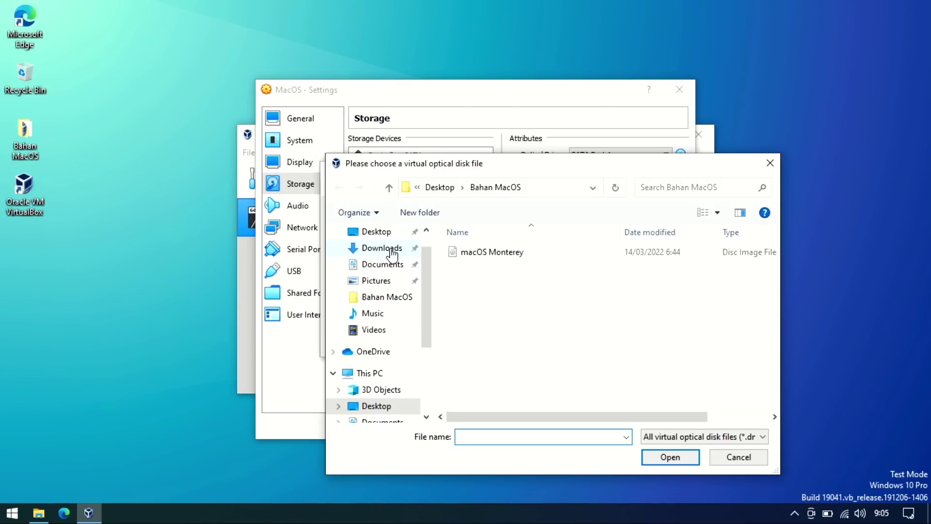
{"action": "left_click", "coordinate": [490, 253]}
{"action": "left_click", "coordinate": [670, 458]}
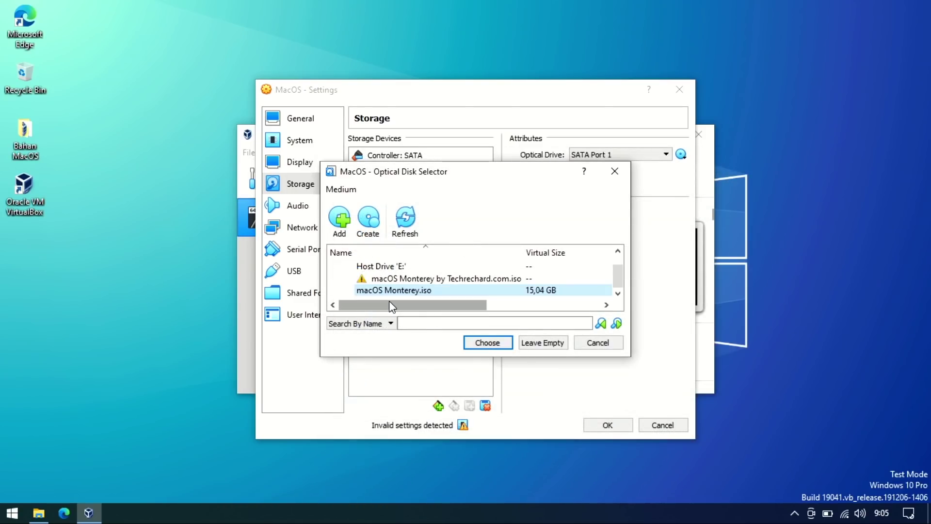
{"action": "left_click", "coordinate": [489, 344]}
{"action": "left_click", "coordinate": [602, 424]}
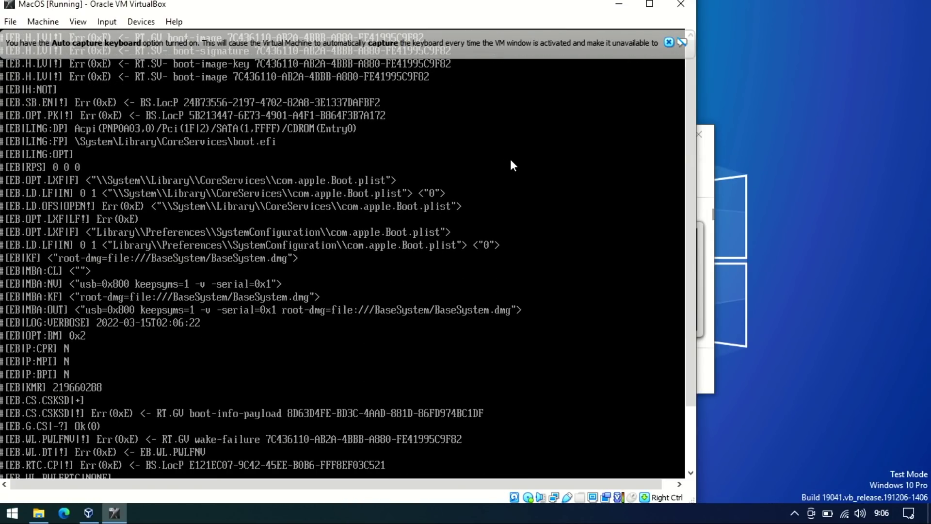
Dismiss the keyboard auto-capture notice and move the VM window aside.
{"action": "left_click", "coordinate": [668, 42]}
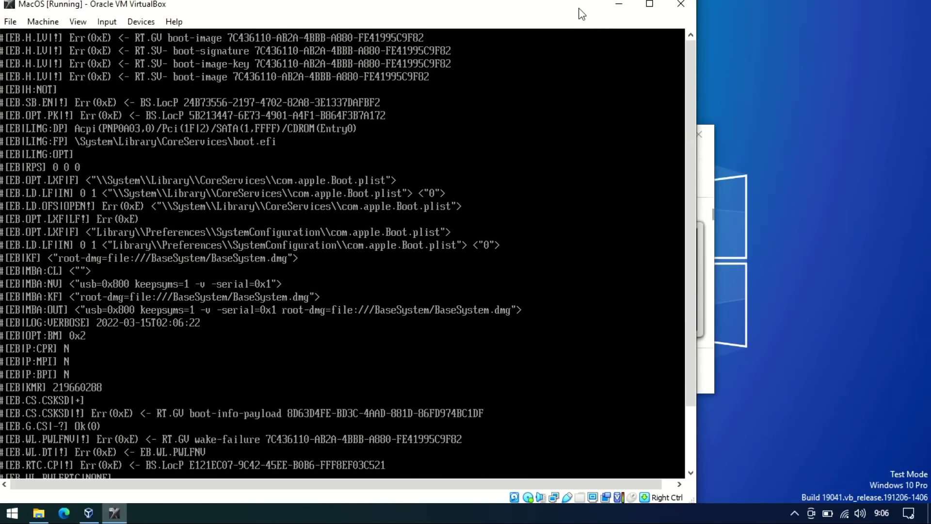
{"action": "left_click_drag", "start_coordinate": [582, 13], "coordinate": [706, 20]}
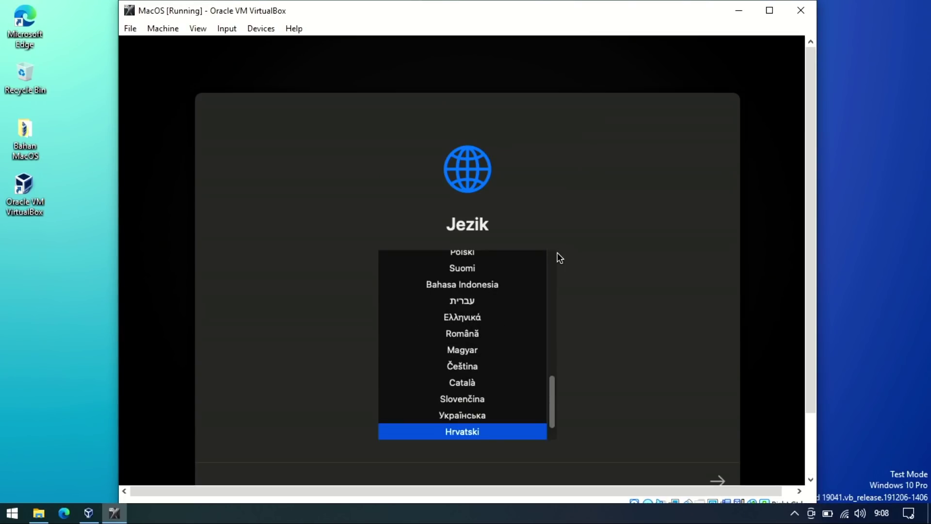
Choose Bahasa Indonesia as the installer language and open Disk Utility (Utilitas Disk).
{"action": "left_click", "coordinate": [493, 289]}
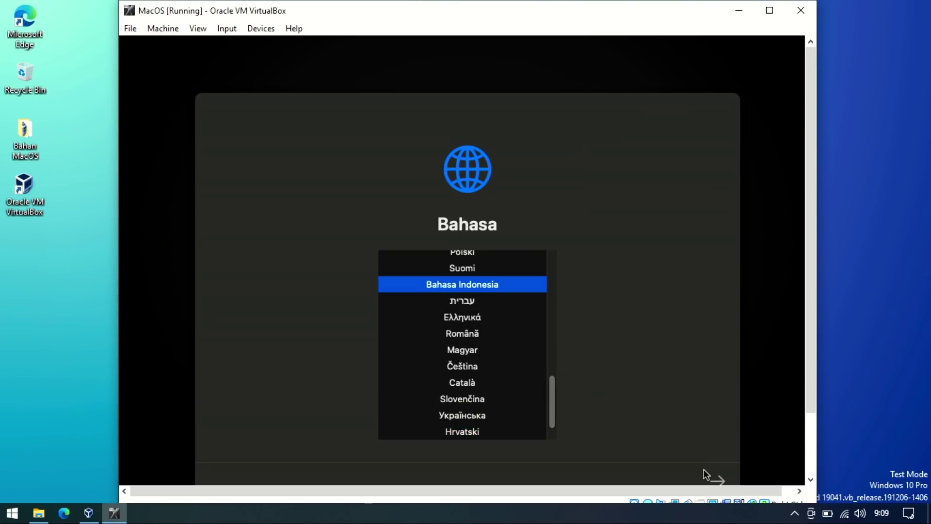
{"action": "left_click", "coordinate": [718, 480]}
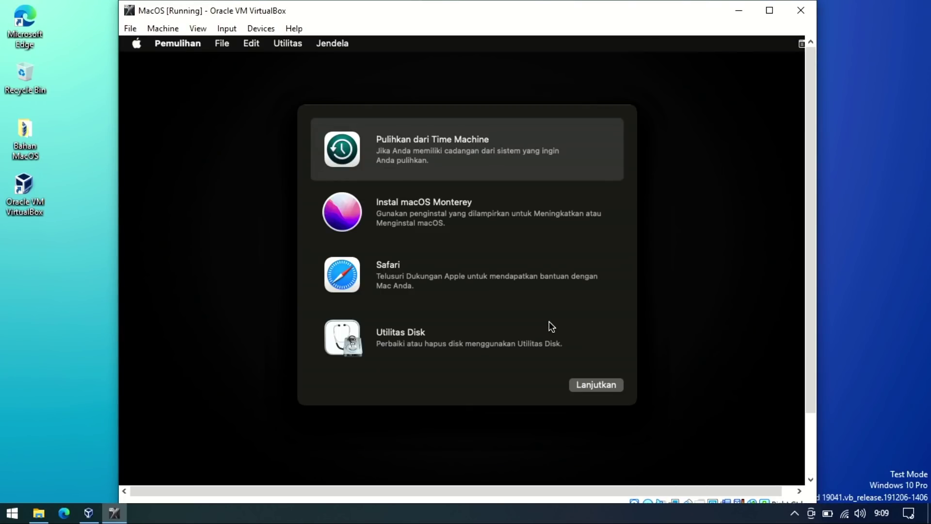
{"action": "left_click", "coordinate": [429, 333]}
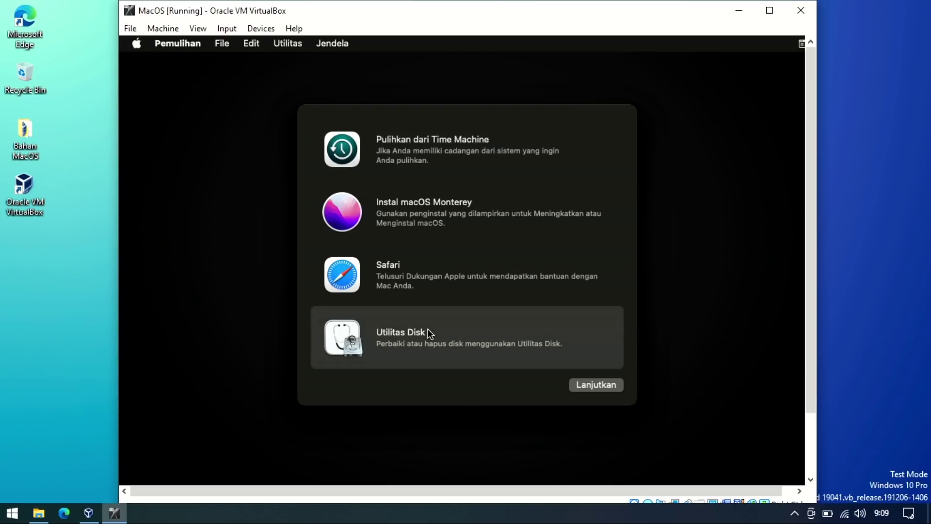
{"action": "left_click", "coordinate": [599, 384]}
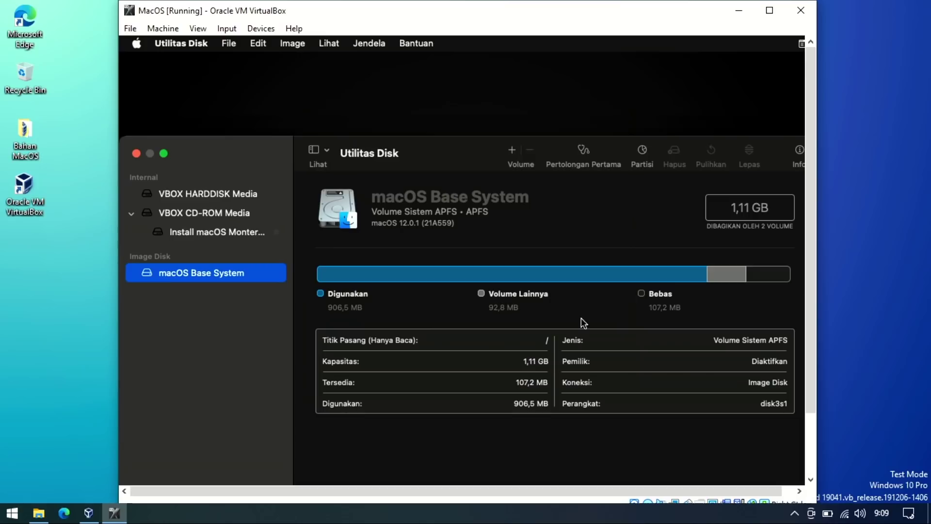
Erase VBOX HARDDISK Media as an APFS volume named MacOS.
{"action": "left_click", "coordinate": [207, 194]}
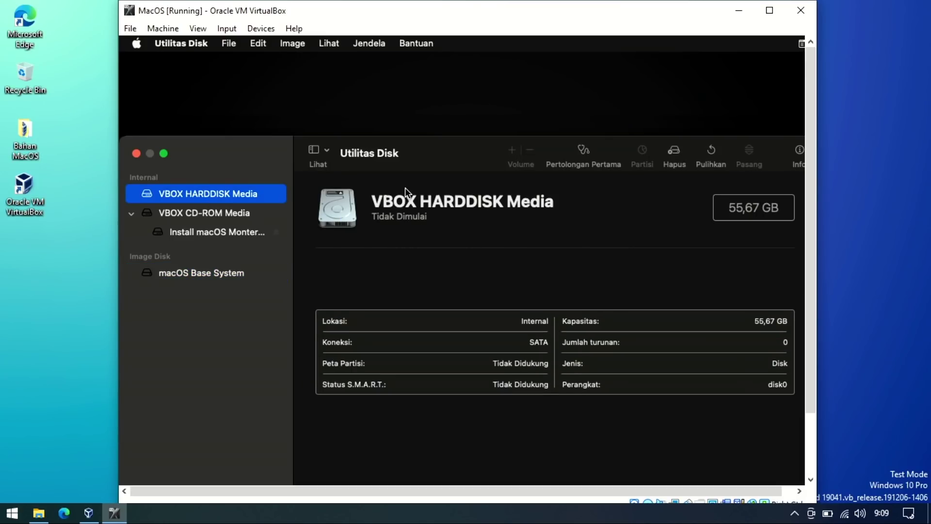
{"action": "left_click", "coordinate": [674, 151]}
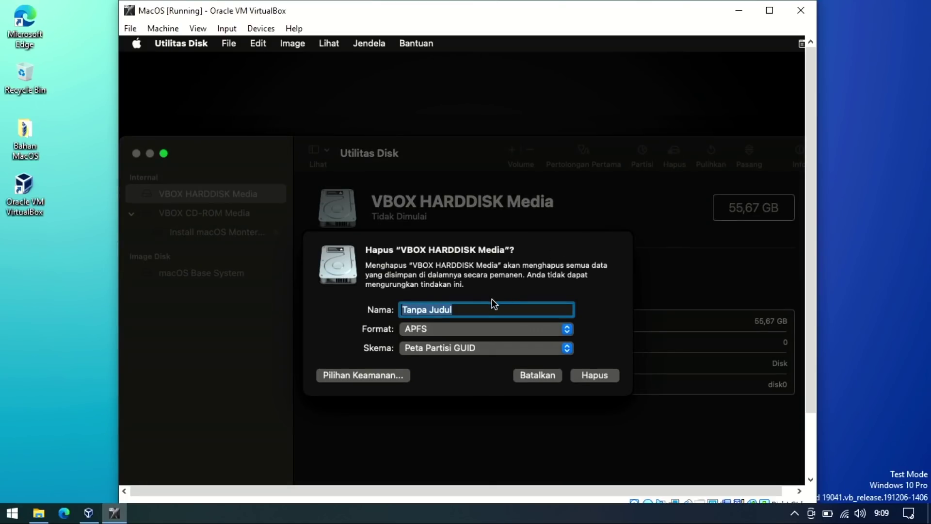
{"action": "left_click_drag", "start_coordinate": [479, 309], "coordinate": [395, 311]}
{"action": "type", "text": "M"}
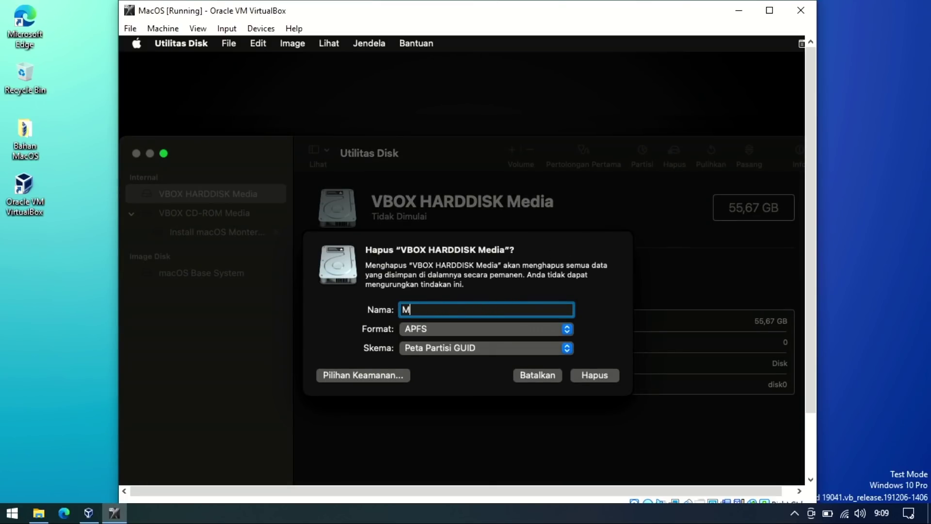
{"action": "type", "text": "sc"}
{"action": "key", "text": "BackSpace"}
{"action": "key", "text": "BackSpace"}
{"action": "type", "text": "acOS"}
{"action": "left_click", "coordinate": [595, 380]}
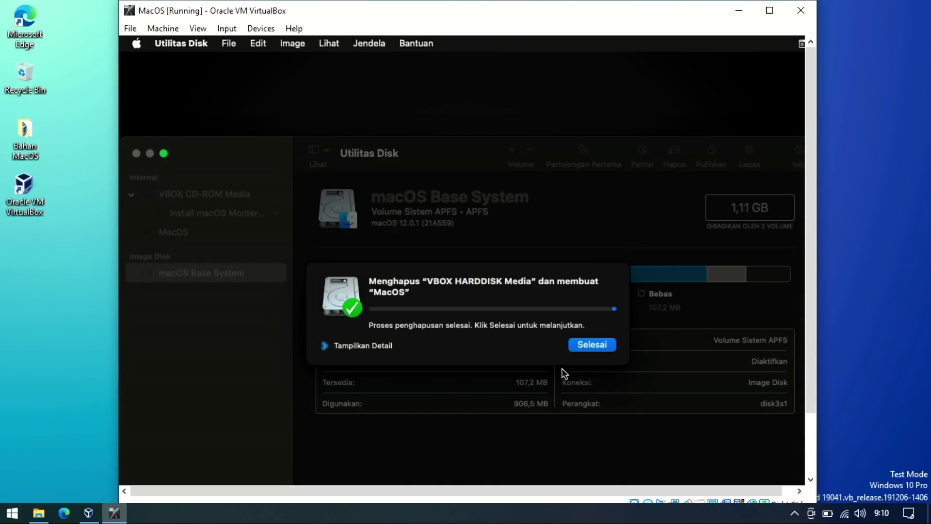
{"action": "left_click", "coordinate": [593, 345]}
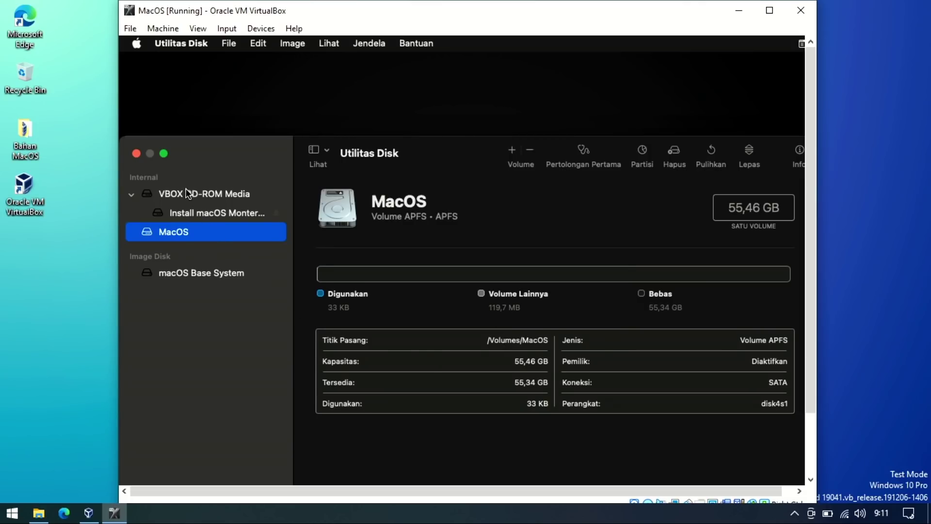
Quit Disk Utility and launch the Instal macOS Monterey option.
{"action": "left_click", "coordinate": [137, 154]}
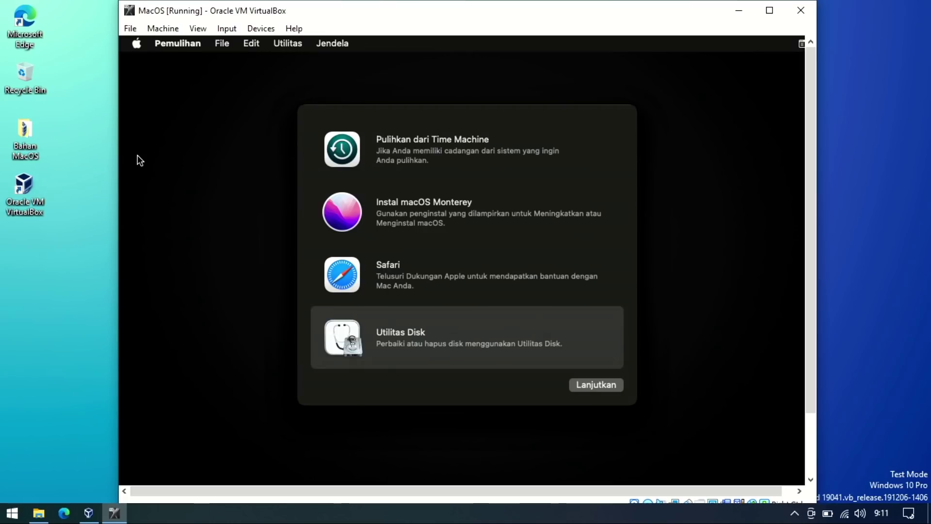
{"action": "left_click", "coordinate": [416, 204]}
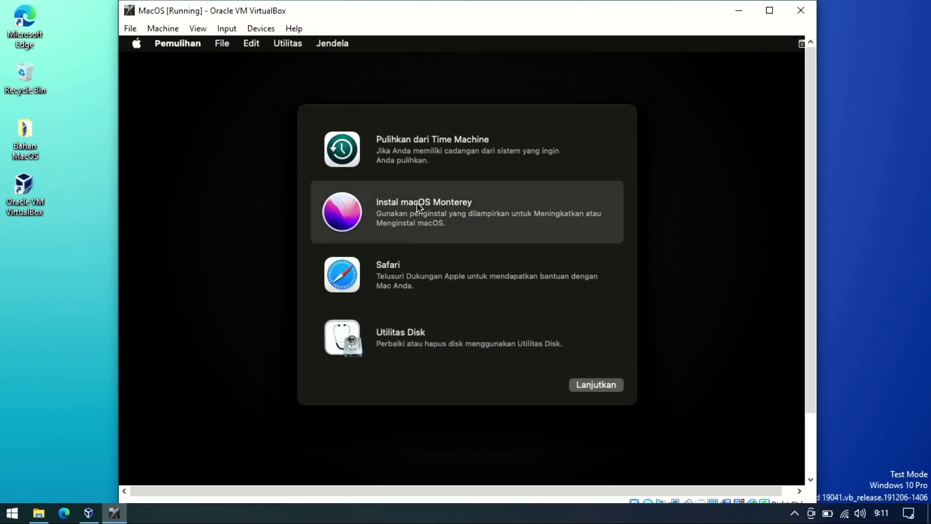
{"action": "left_click", "coordinate": [590, 386]}
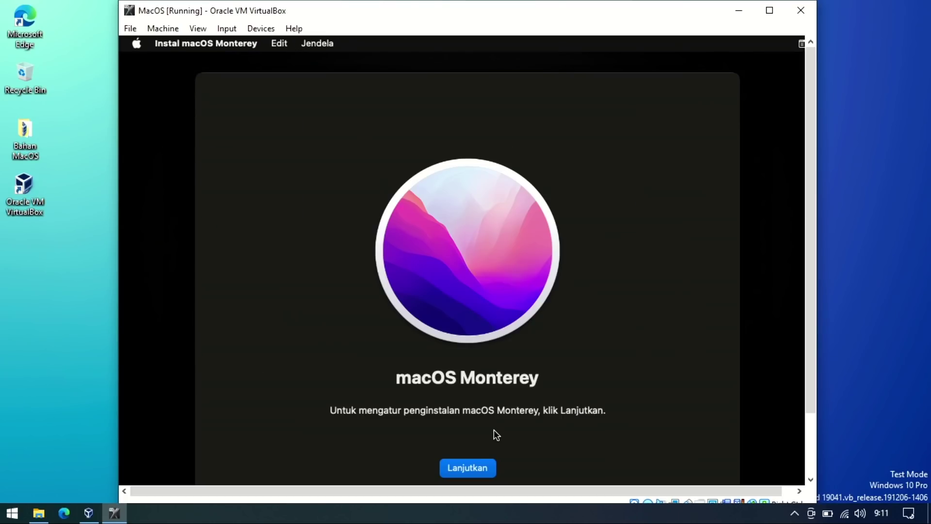
Accept the Monterey software licence and select MacOS (55,46 GB) as the install disk.
{"action": "left_click", "coordinate": [473, 469]}
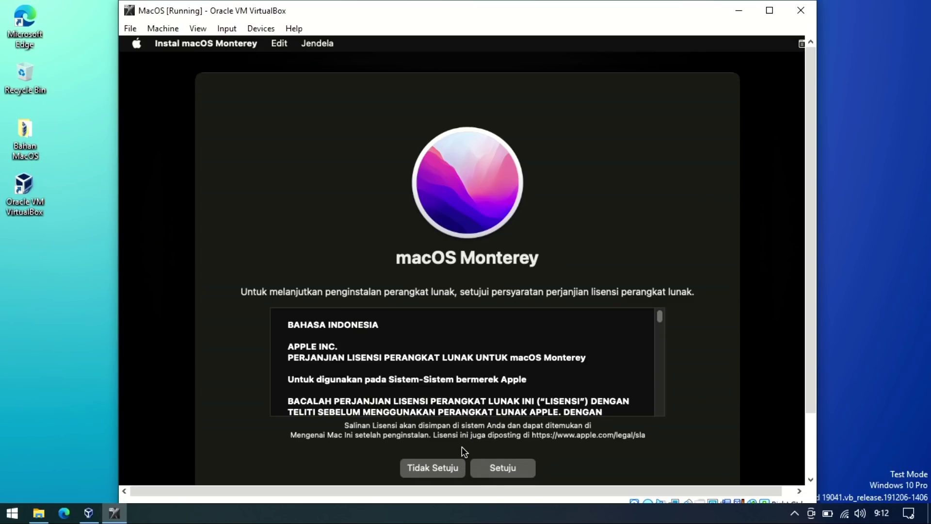
{"action": "left_click", "coordinate": [500, 469]}
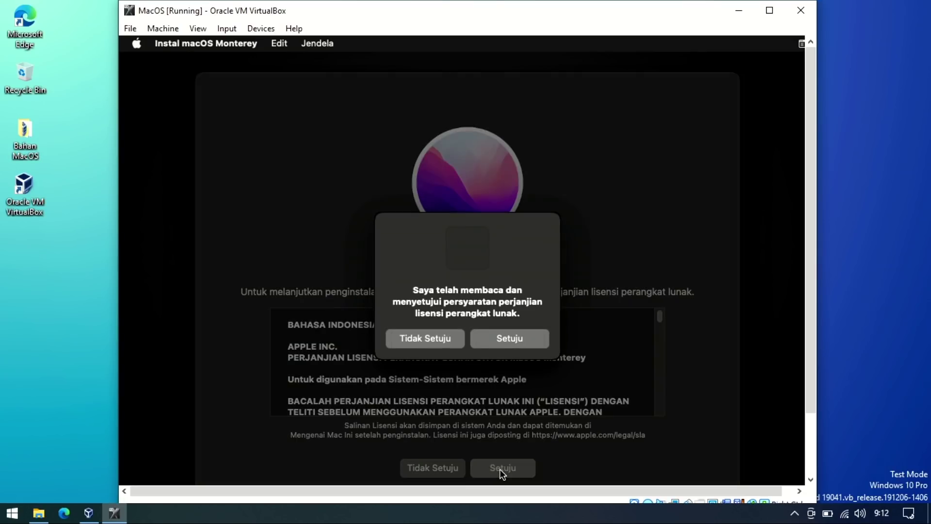
{"action": "left_click", "coordinate": [498, 339]}
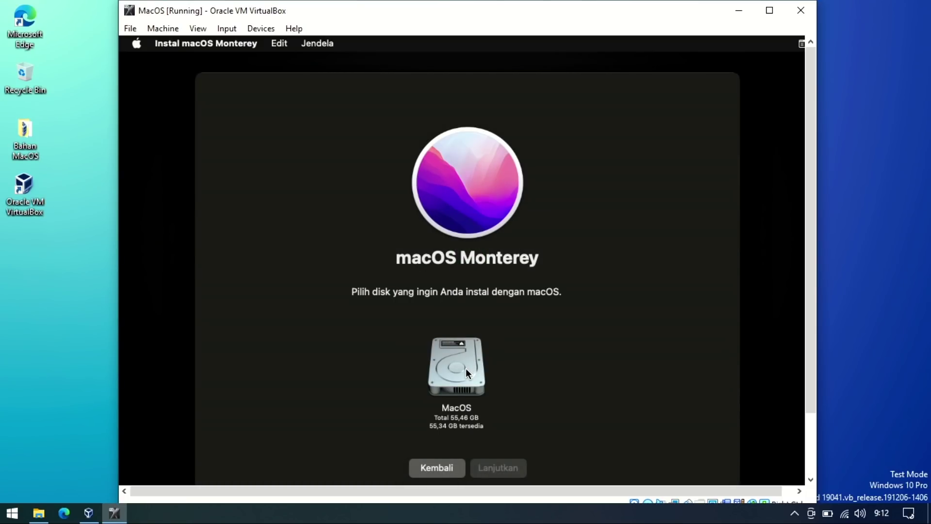
{"action": "left_click", "coordinate": [466, 368]}
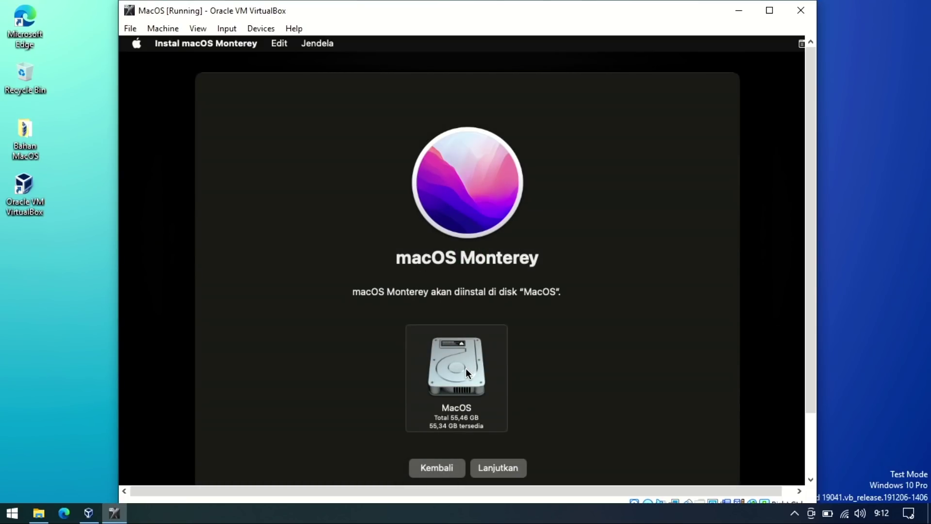
Start installing macOS Monterey onto the MacOS disk and wait for the region picker.
{"action": "left_click", "coordinate": [504, 467]}
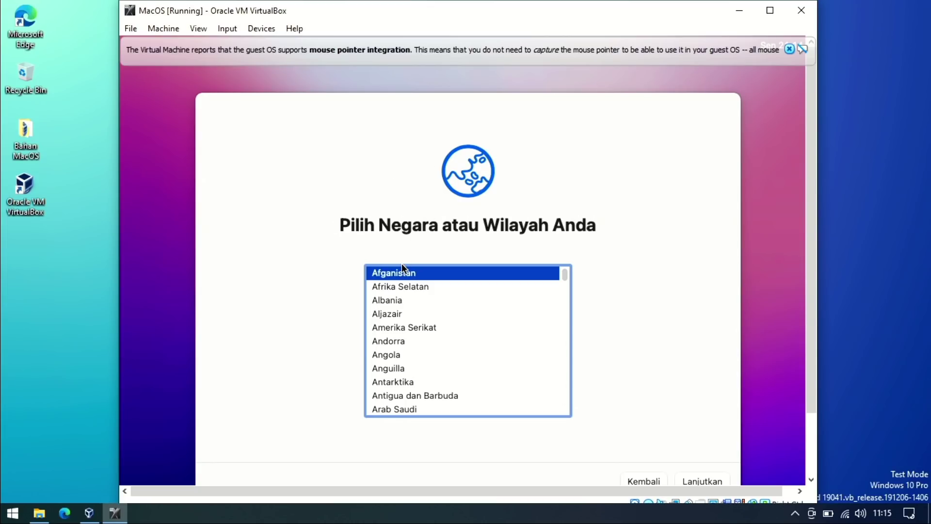
Set the region to Indonesia, keep the suggested language settings, skip accessibility and privacy screens.
{"action": "type", "text": "indo"}
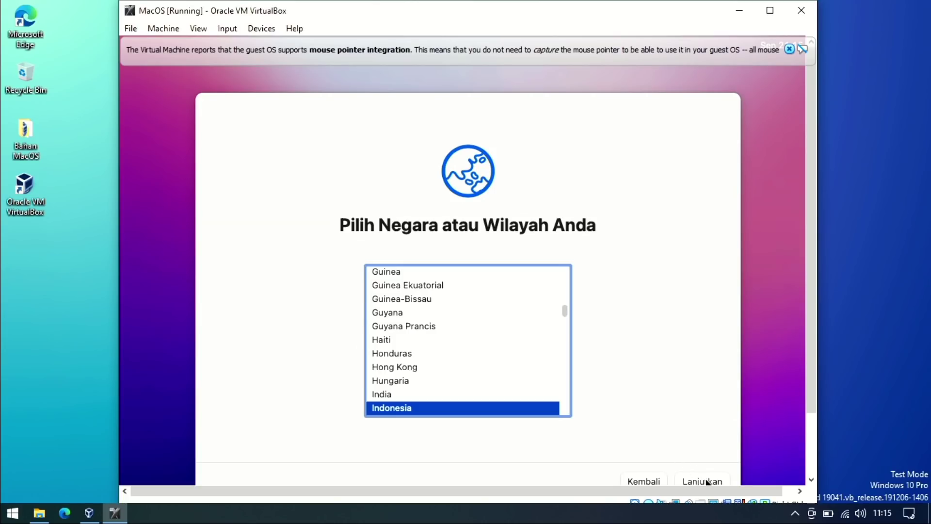
{"action": "left_click", "coordinate": [707, 481]}
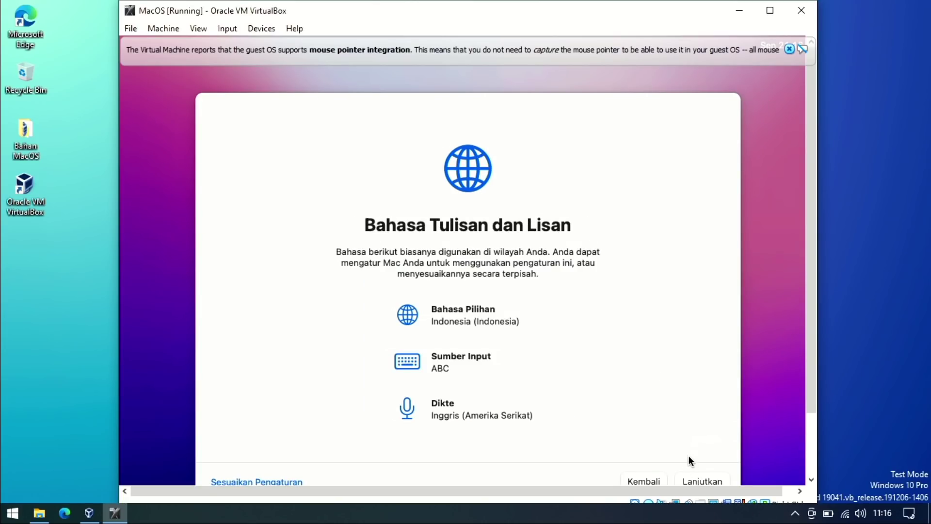
{"action": "left_click", "coordinate": [700, 481]}
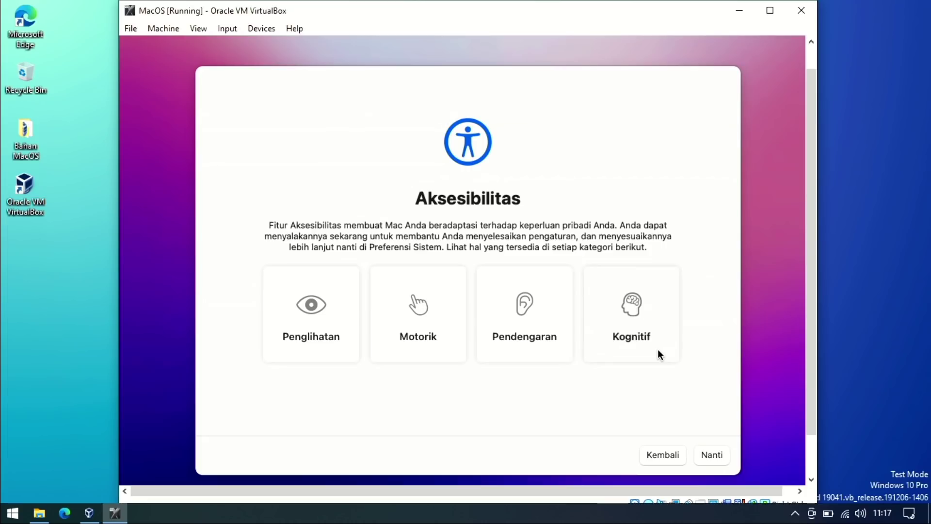
{"action": "left_click", "coordinate": [704, 456]}
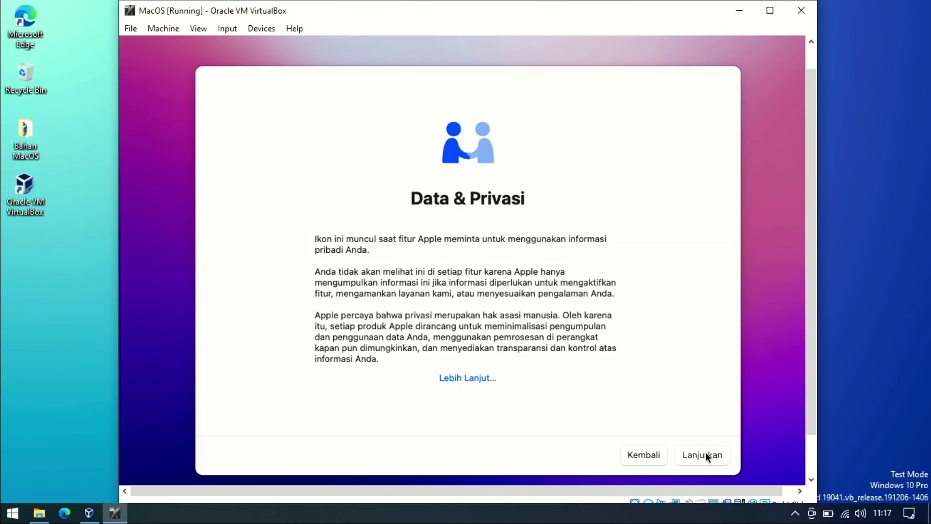
{"action": "left_click", "coordinate": [706, 453]}
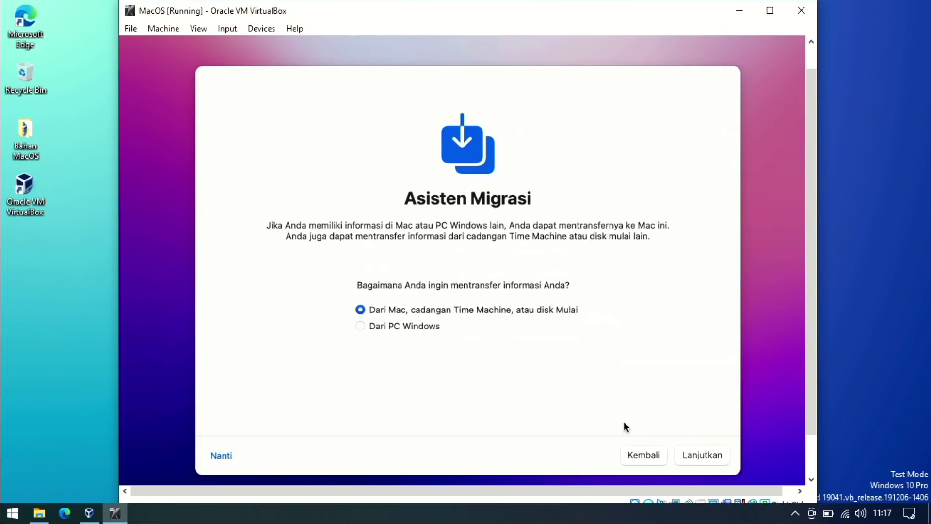
Skip data migration and Apple ID sign-in, then agree to the macOS terms.
{"action": "left_click", "coordinate": [222, 456]}
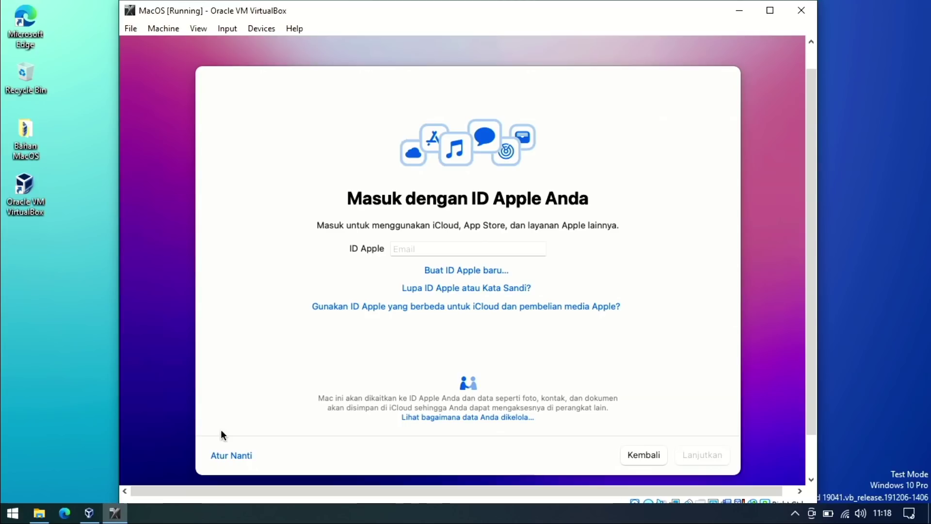
{"action": "left_click", "coordinate": [229, 456]}
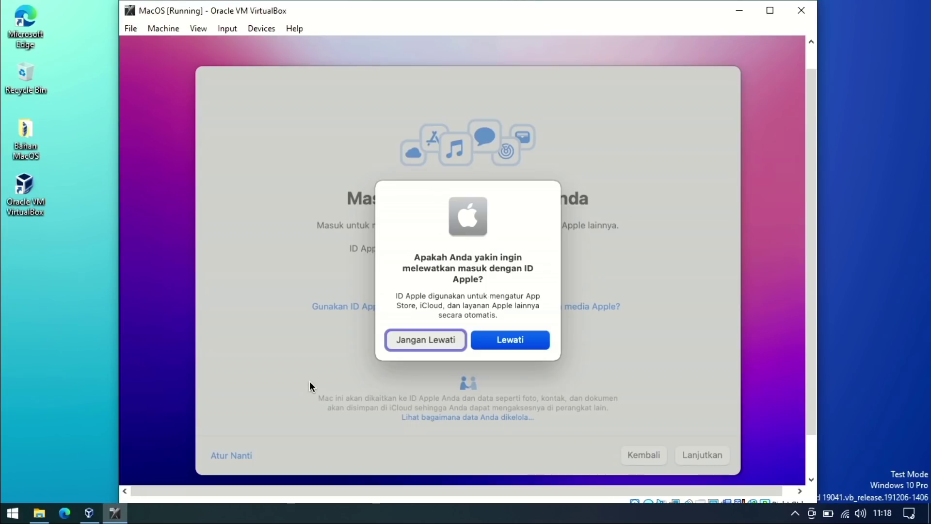
{"action": "left_click", "coordinate": [518, 343]}
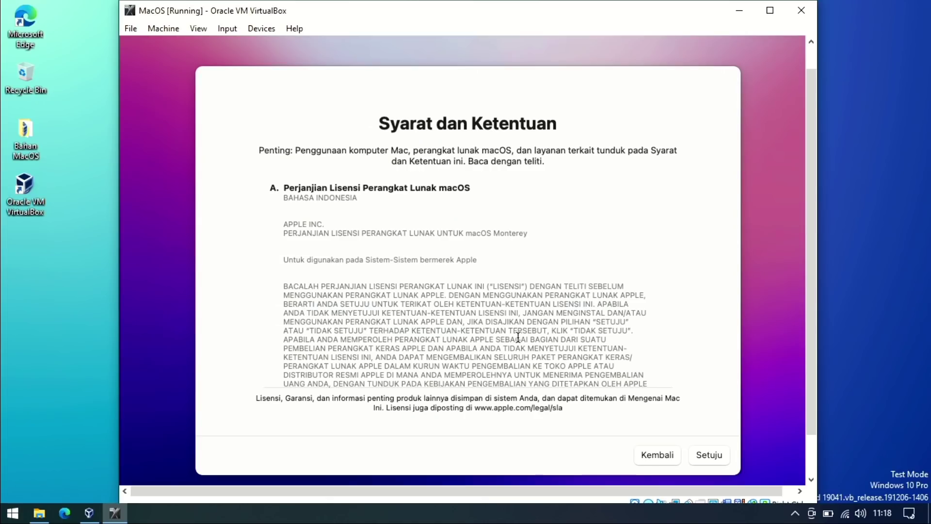
{"action": "left_click", "coordinate": [712, 456]}
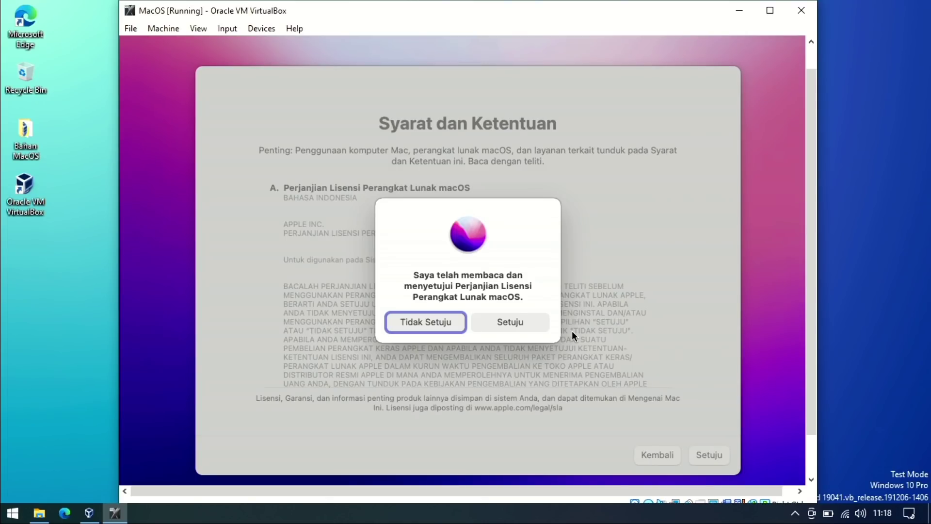
{"action": "left_click", "coordinate": [525, 318]}
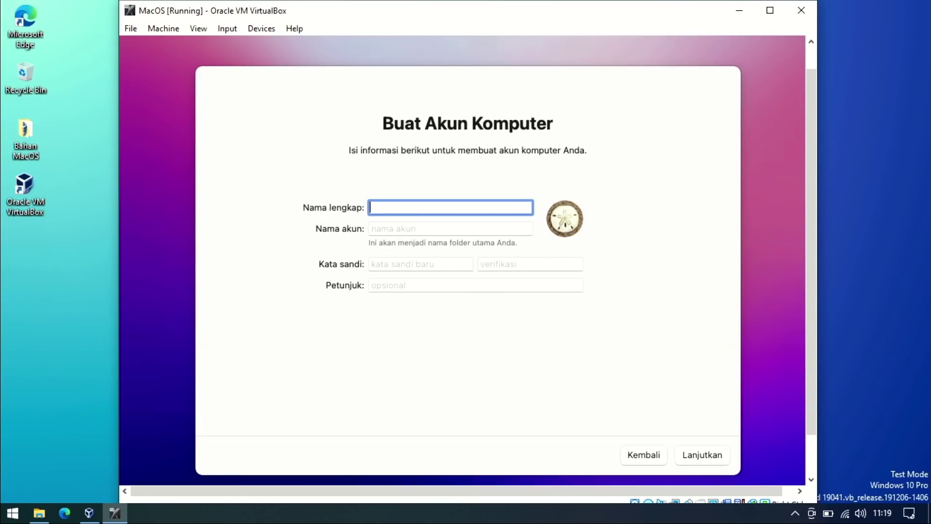
Enter the account's full name, then the password, its confirmation and a password hint.
{"action": "type", "text": "Levelup iD"}
{"action": "left_click", "coordinate": [383, 227]}
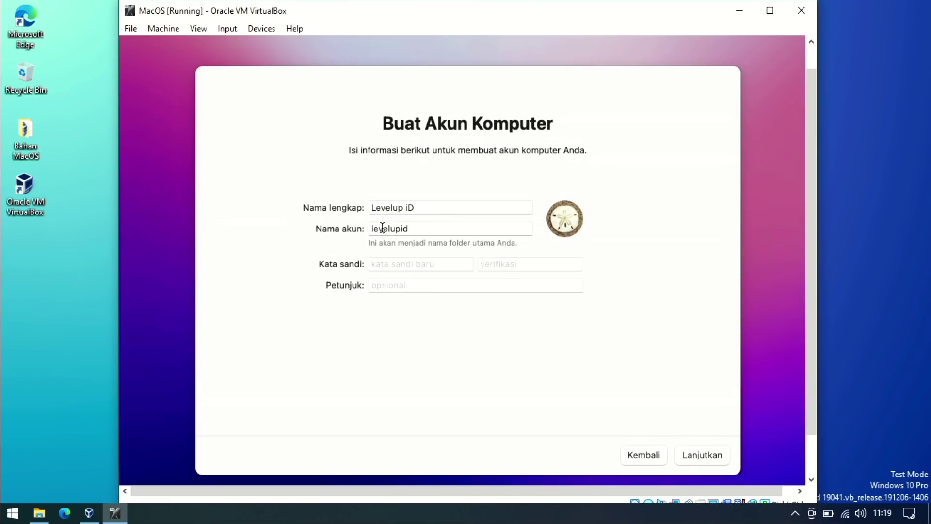
{"action": "left_click", "coordinate": [402, 262]}
{"action": "type", "text": "123456"}
{"action": "key", "text": "Tab"}
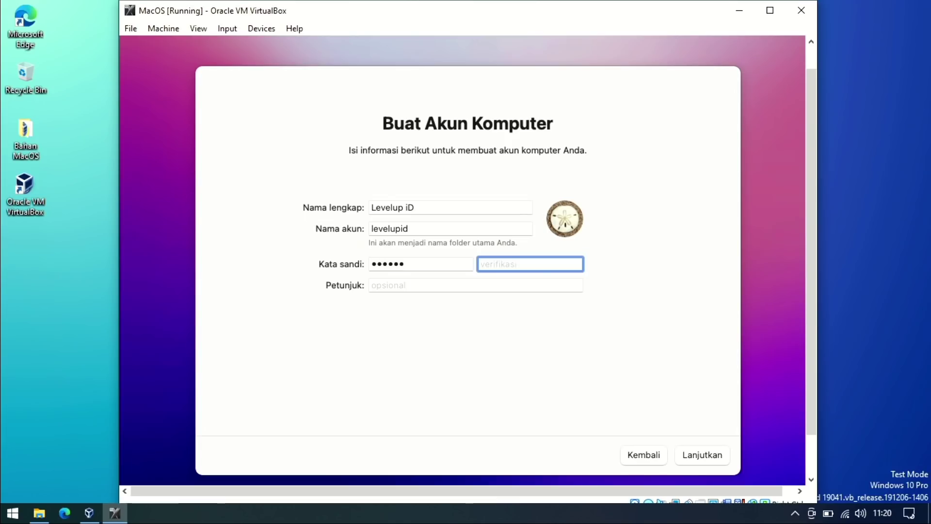
{"action": "type", "text": "123456"}
{"action": "key", "text": "Tab"}
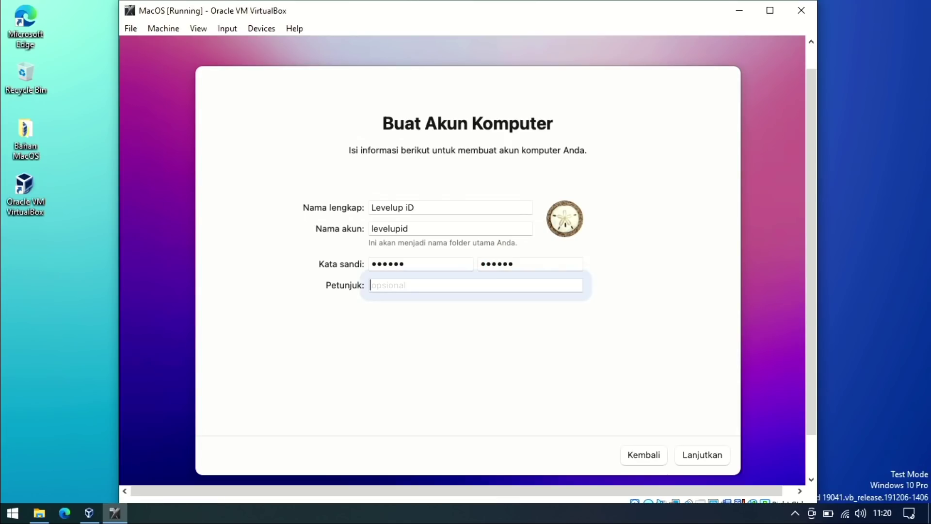
{"action": "type", "text": "123"}
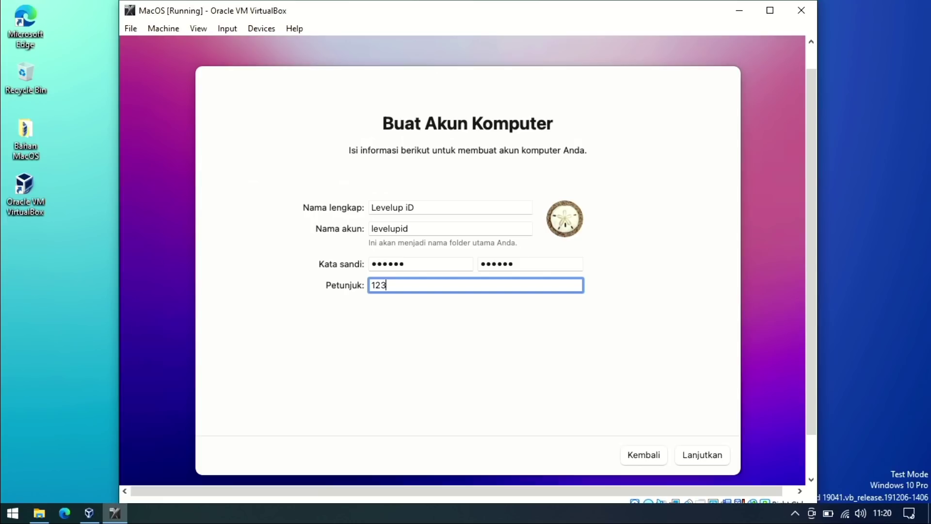
{"action": "type", "text": "4"}
{"action": "left_click", "coordinate": [703, 459]}
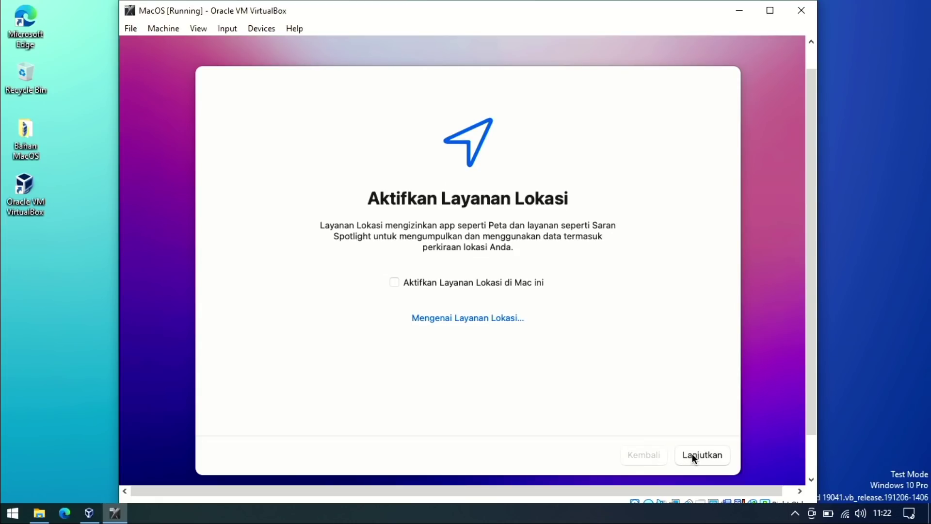
Leave location services off, keep the Jakarta time zone, and stop sharing Mac analytics.
{"action": "left_click", "coordinate": [693, 454]}
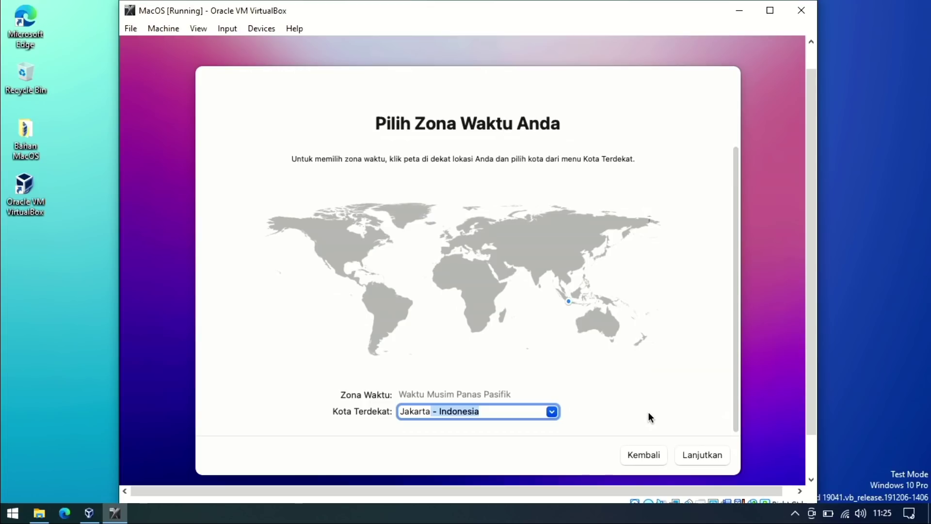
{"action": "left_click", "coordinate": [694, 454]}
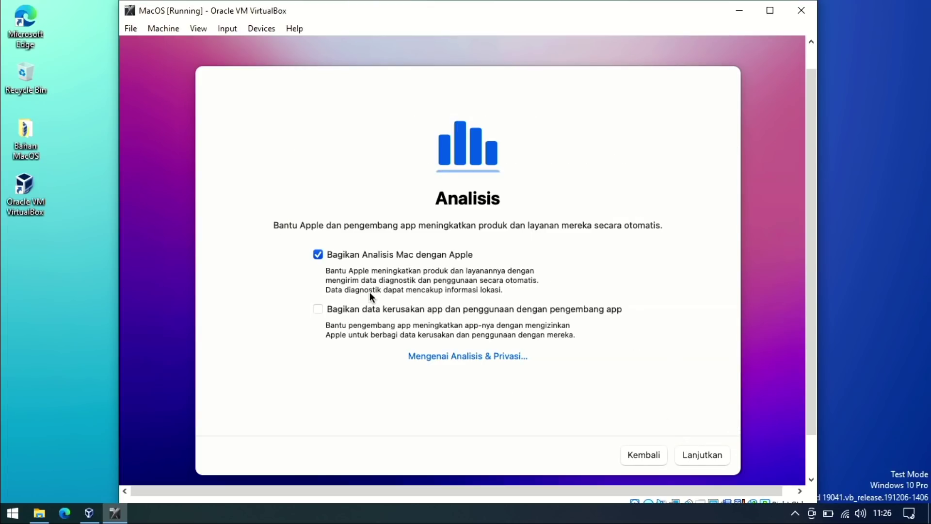
{"action": "left_click", "coordinate": [317, 254]}
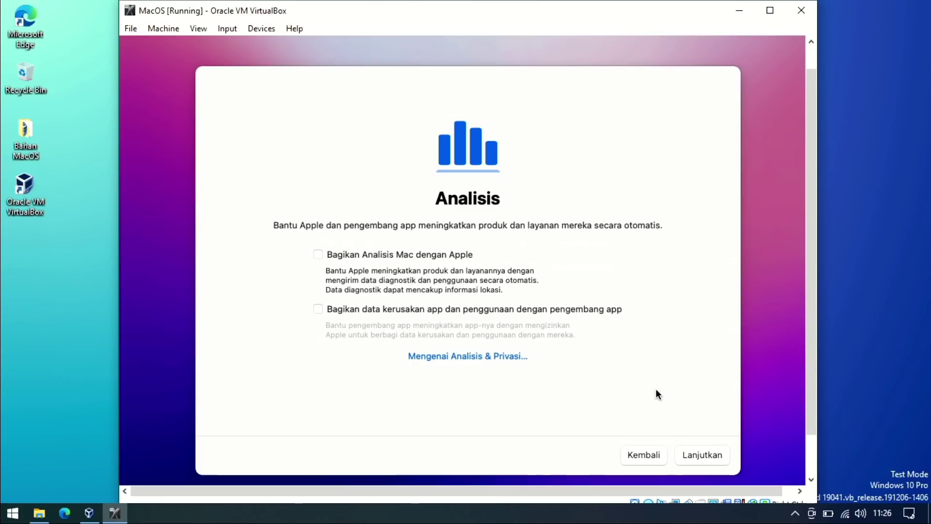
{"action": "left_click", "coordinate": [705, 455]}
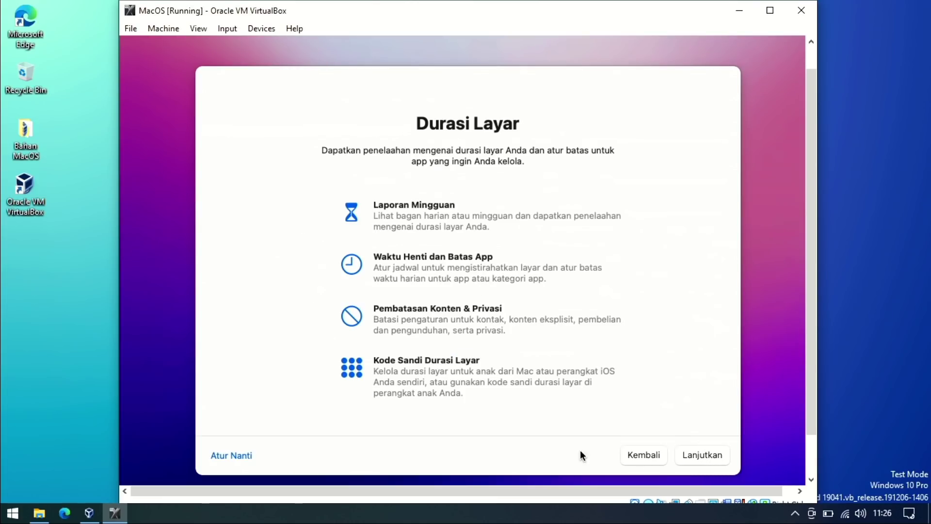
Postpone Screen Time setup and leave Ask Siri switched off.
{"action": "left_click", "coordinate": [235, 459]}
{"action": "left_click", "coordinate": [426, 270]}
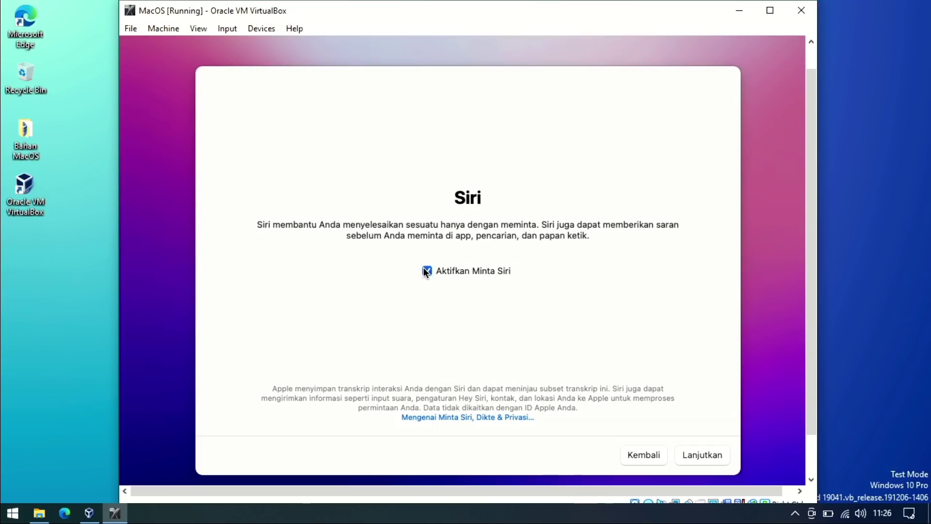
{"action": "left_click", "coordinate": [699, 451]}
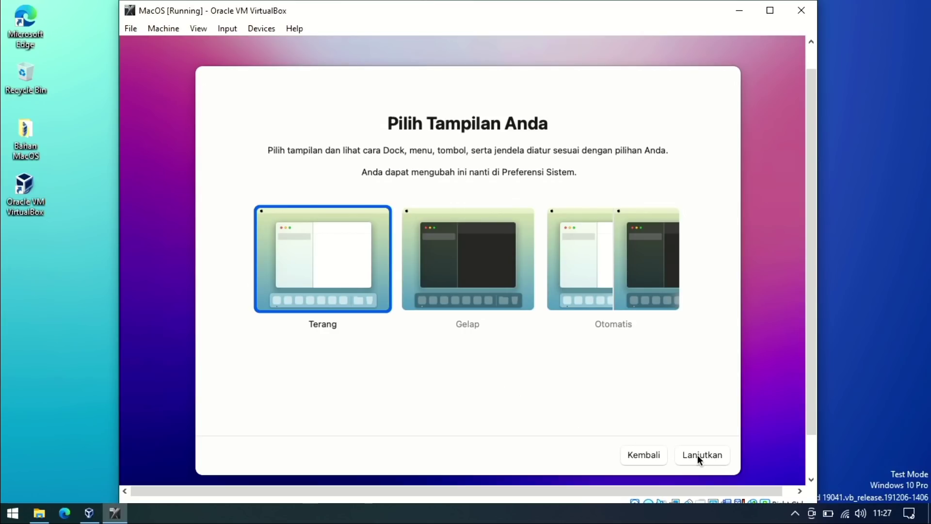
Keep the Light appearance, close Keyboard Setup Assistant, and power off the MacOS VM.
{"action": "left_click", "coordinate": [698, 455]}
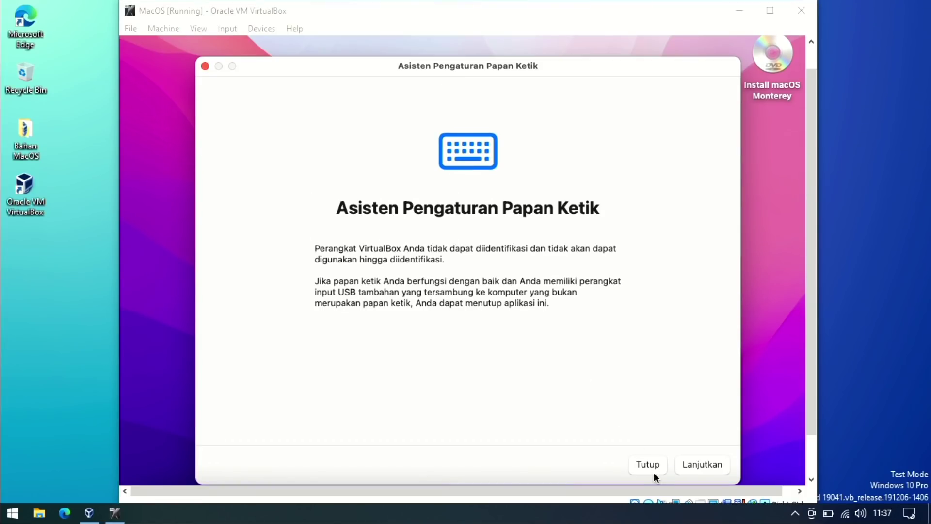
{"action": "left_click", "coordinate": [648, 467]}
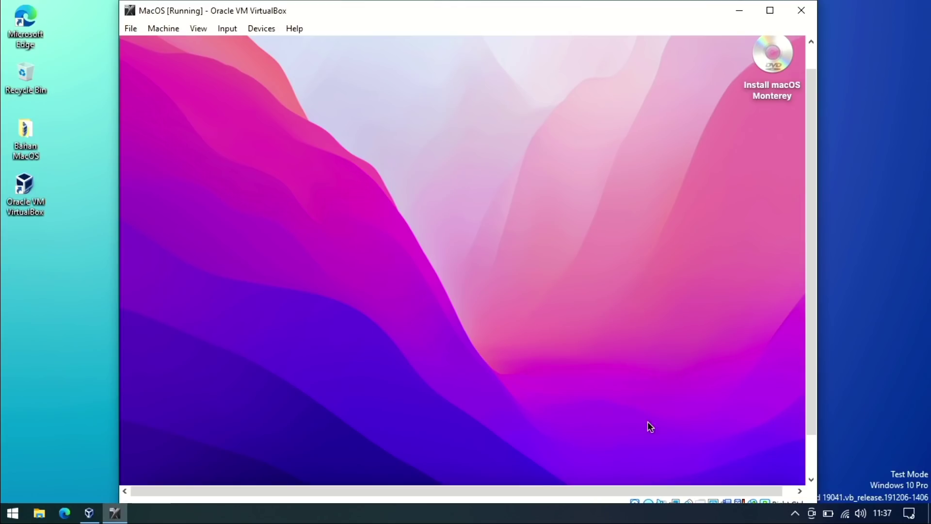
{"action": "left_click", "coordinate": [800, 19]}
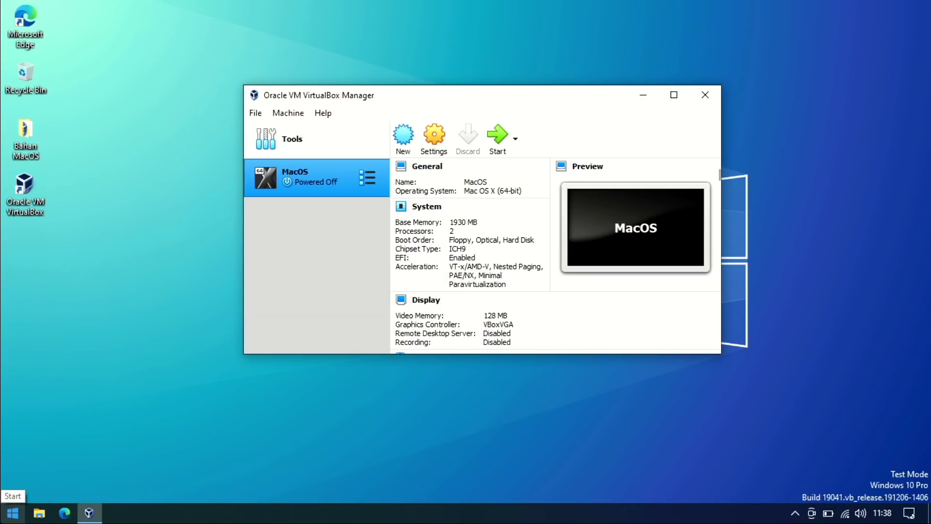
Launch Command Prompt as administrator from a Start search for 'com', then open Bahan MacOS.
{"action": "left_click", "coordinate": [12, 513]}
{"action": "type", "text": "com"}
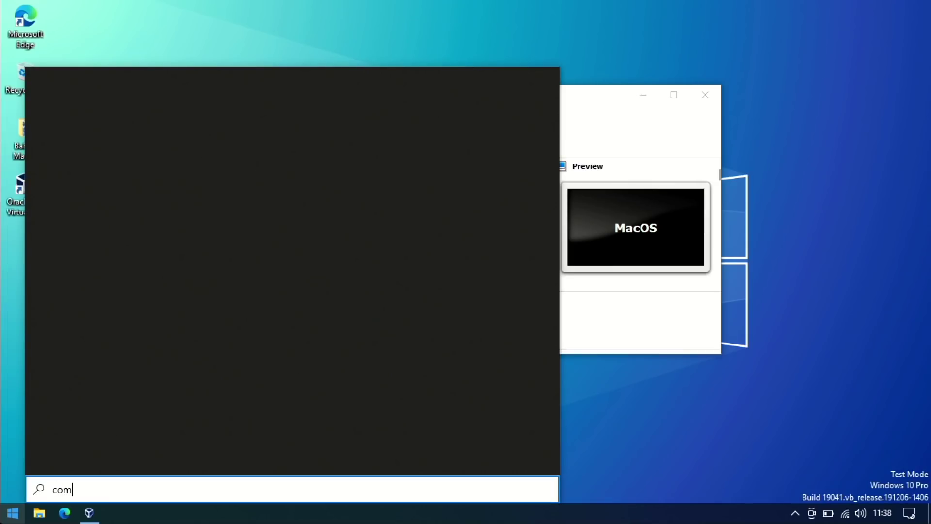
{"action": "right_click", "coordinate": [129, 134]}
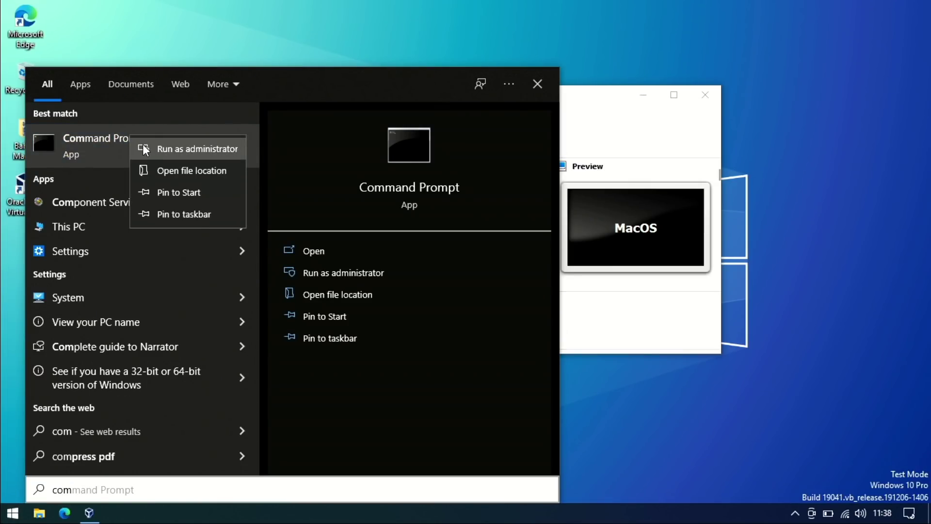
{"action": "left_click", "coordinate": [143, 146]}
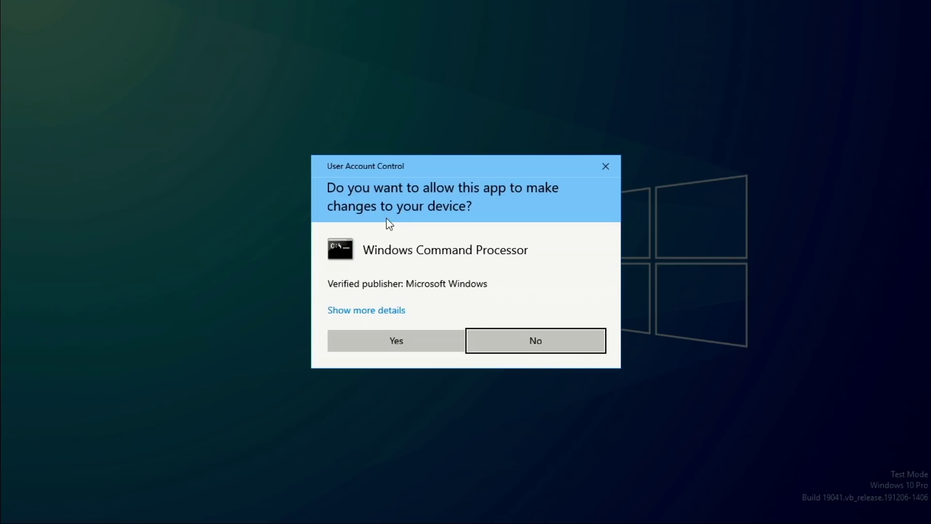
{"action": "left_click", "coordinate": [391, 333]}
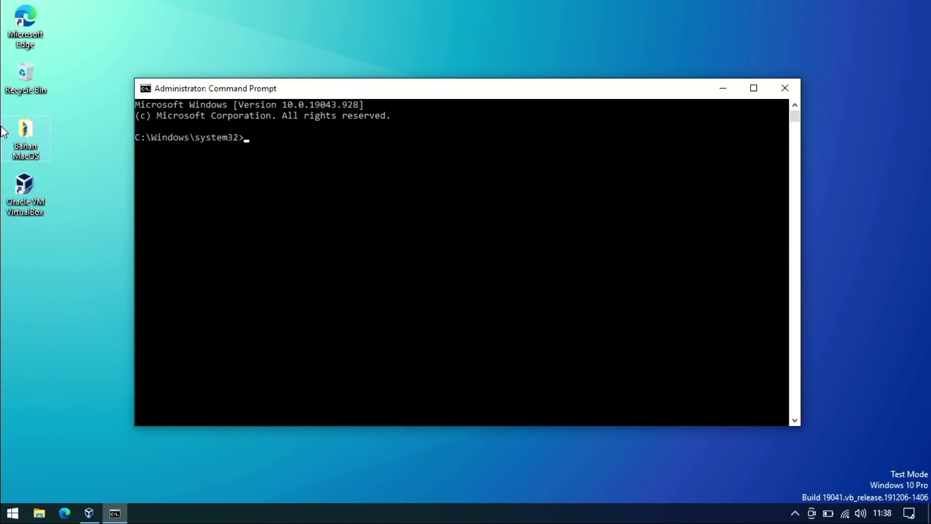
{"action": "double_click", "coordinate": [22, 131]}
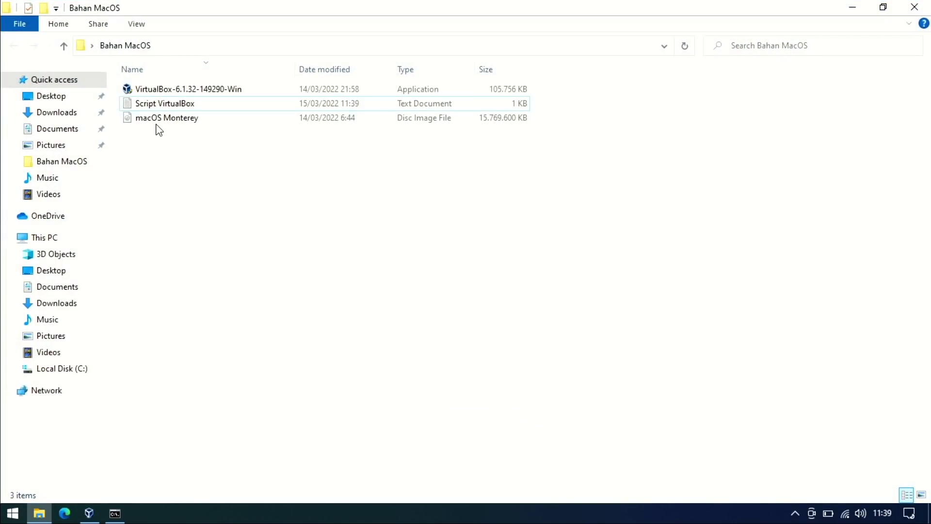
Copy the cd line from the Script VirtualBox file and run it to enter the VirtualBox program folder.
{"action": "double_click", "coordinate": [148, 104]}
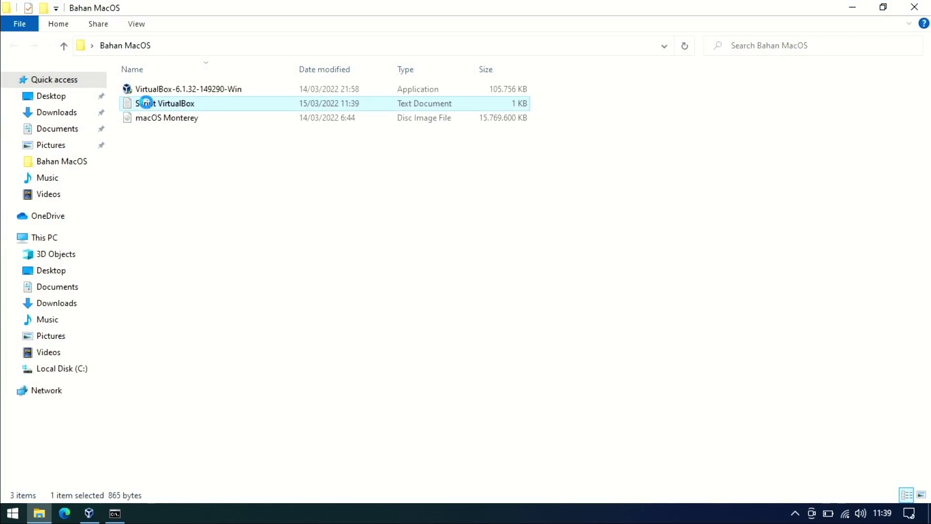
{"action": "left_click_drag", "start_coordinate": [270, 75], "coordinate": [42, 75]}
{"action": "key", "text": "super+c"}
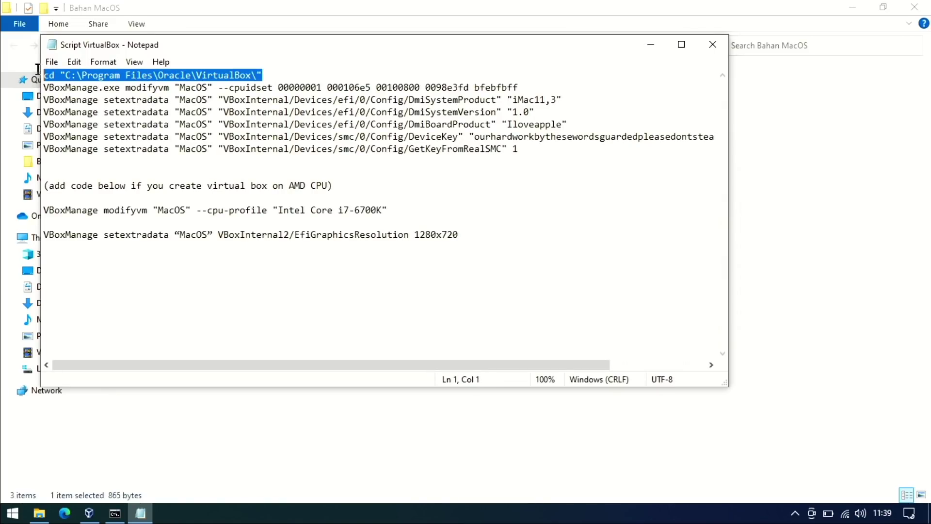
{"action": "left_click", "coordinate": [115, 513]}
{"action": "right_click", "coordinate": [269, 156]}
{"action": "key", "text": "Return"}
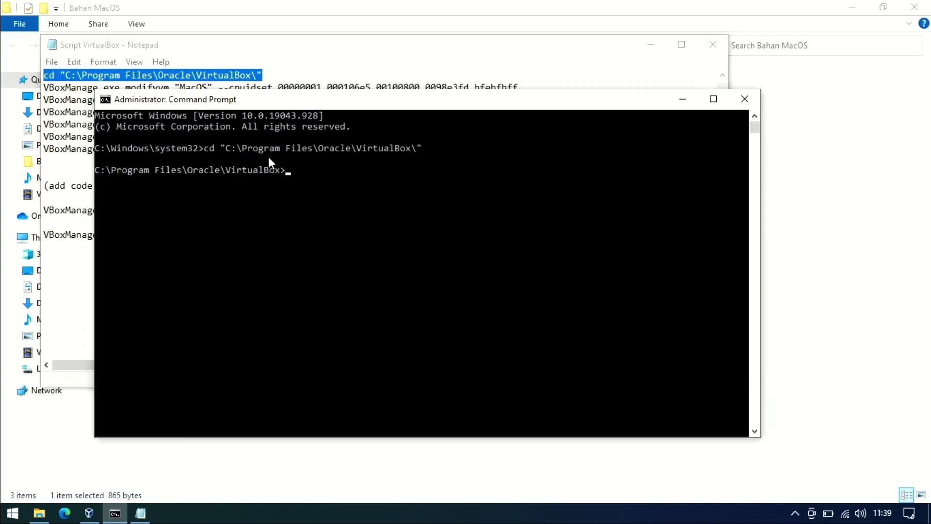
Run the VBoxManage setextradata command setting MacOS's EfiGraphicsResolution to 1280x720.
{"action": "left_click", "coordinate": [82, 138]}
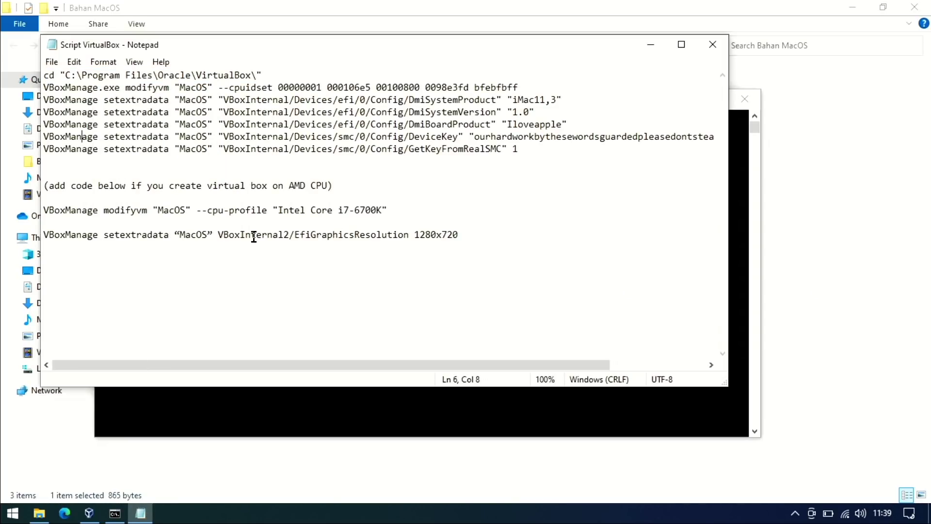
{"action": "left_click_drag", "start_coordinate": [468, 238], "coordinate": [43, 236]}
{"action": "key", "text": "super+c"}
{"action": "left_click_drag", "start_coordinate": [209, 236], "coordinate": [184, 236]}
{"action": "key", "text": "alt+Tab"}
{"action": "right_click", "coordinate": [302, 174]}
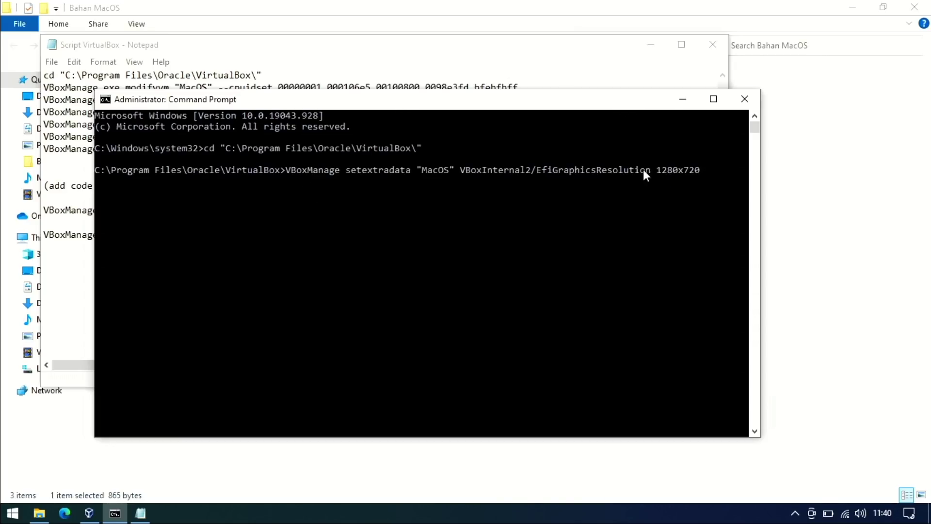
{"action": "key", "text": "Return"}
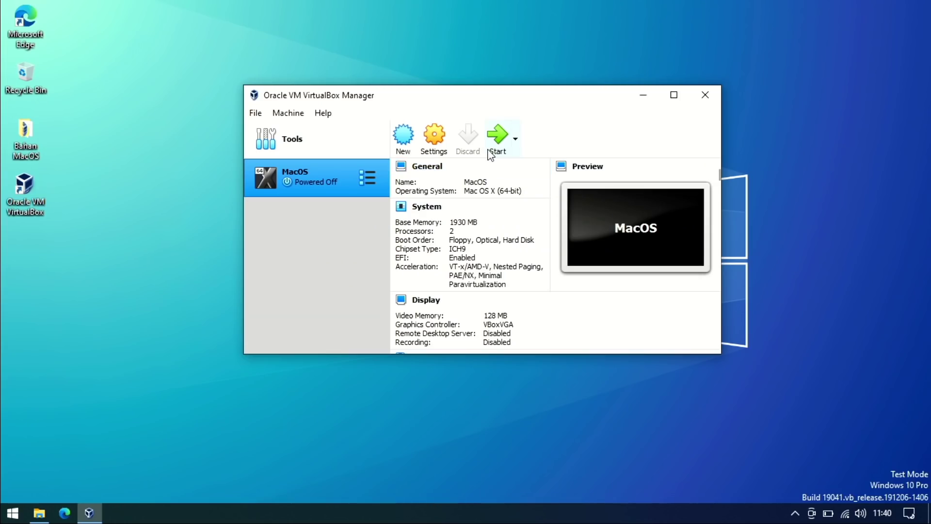
Start the MacOS VM and log in to the macOS user account with its password.
{"action": "left_click", "coordinate": [500, 139]}
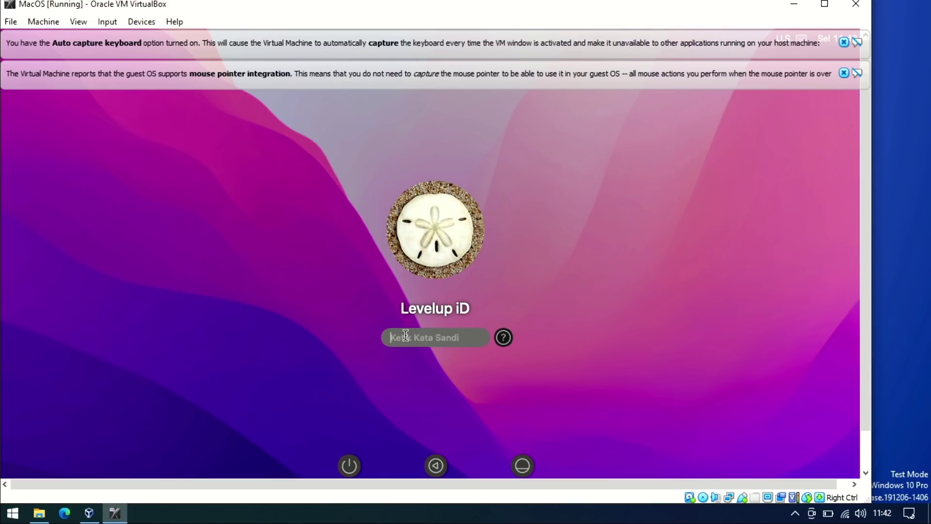
{"action": "type", "text": "12345"}
{"action": "key", "text": "Return"}
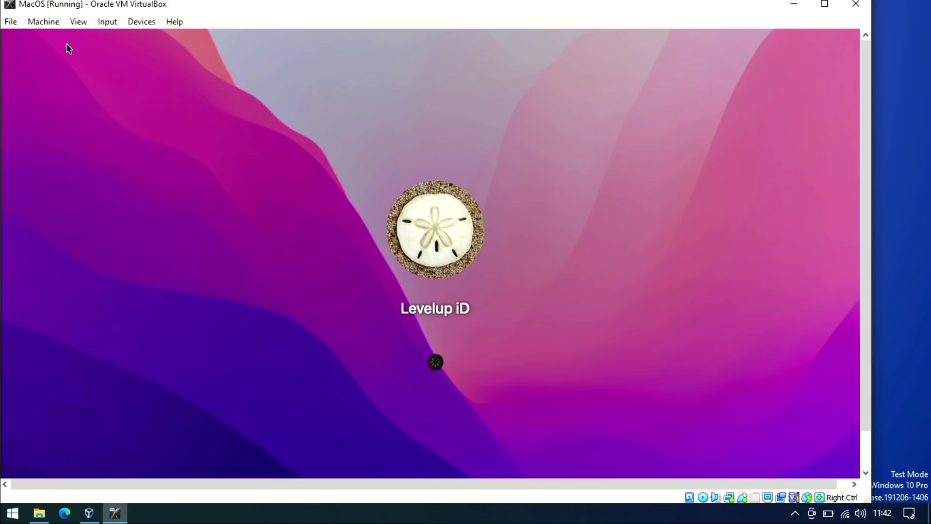
{"action": "left_click", "coordinate": [77, 22]}
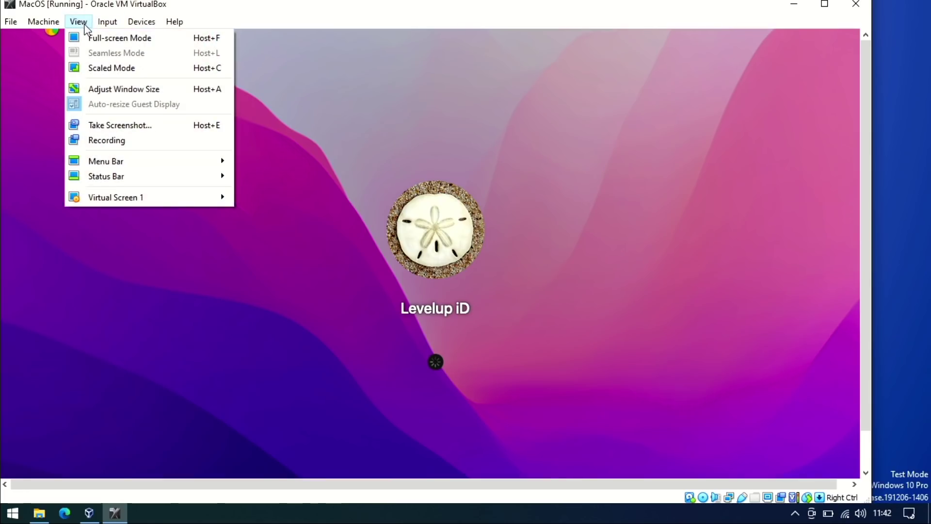
Switch the MacOS VM to Full-screen Mode and close the About This Mac window.
{"action": "left_click", "coordinate": [110, 39]}
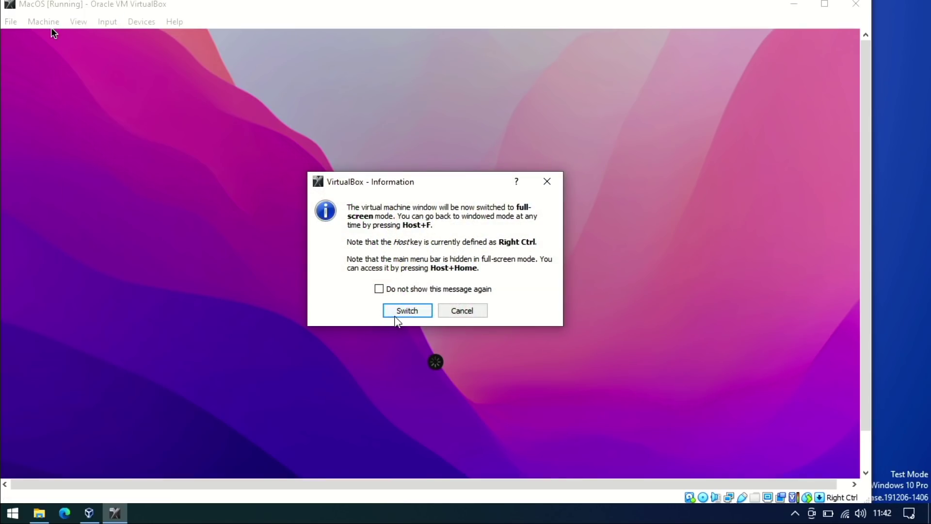
{"action": "left_click", "coordinate": [407, 311]}
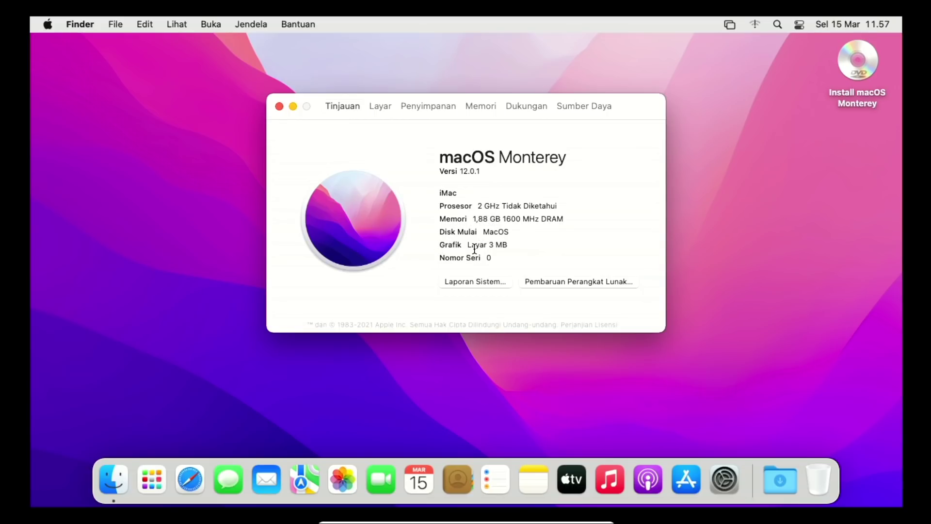
{"action": "key", "text": "super+w"}
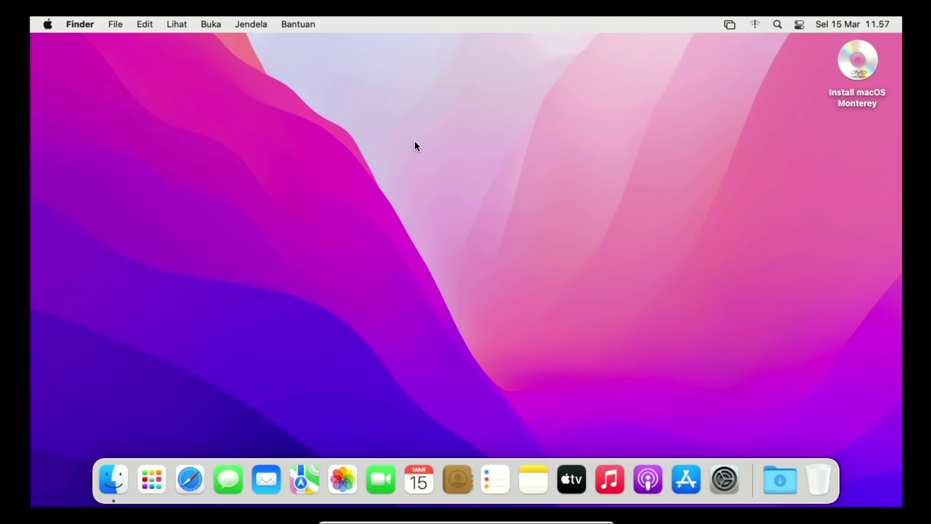